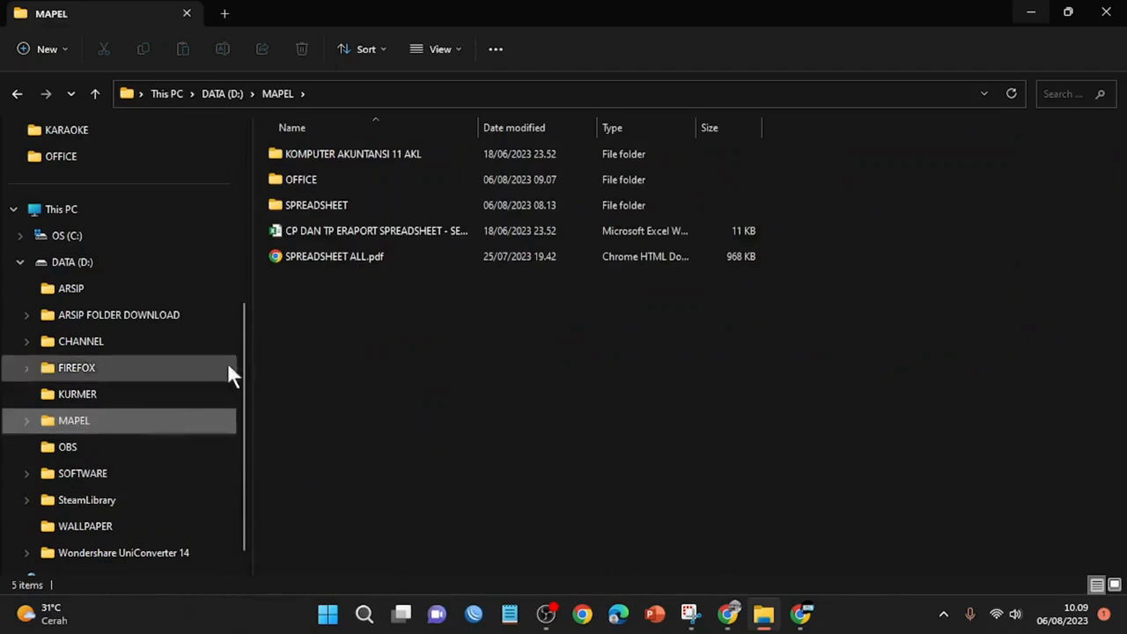
{"action": "scroll", "coordinate": [167, 277], "scroll_direction": "up", "scroll_amount": 3}
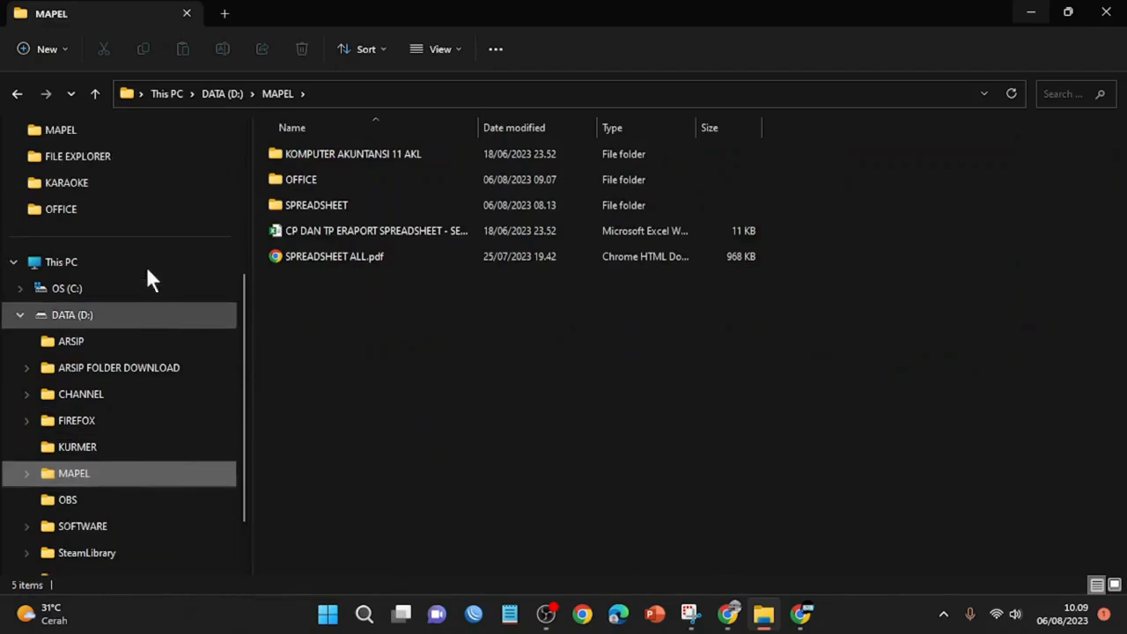
{"action": "scroll", "coordinate": [129, 260], "scroll_direction": "up", "scroll_amount": 1}
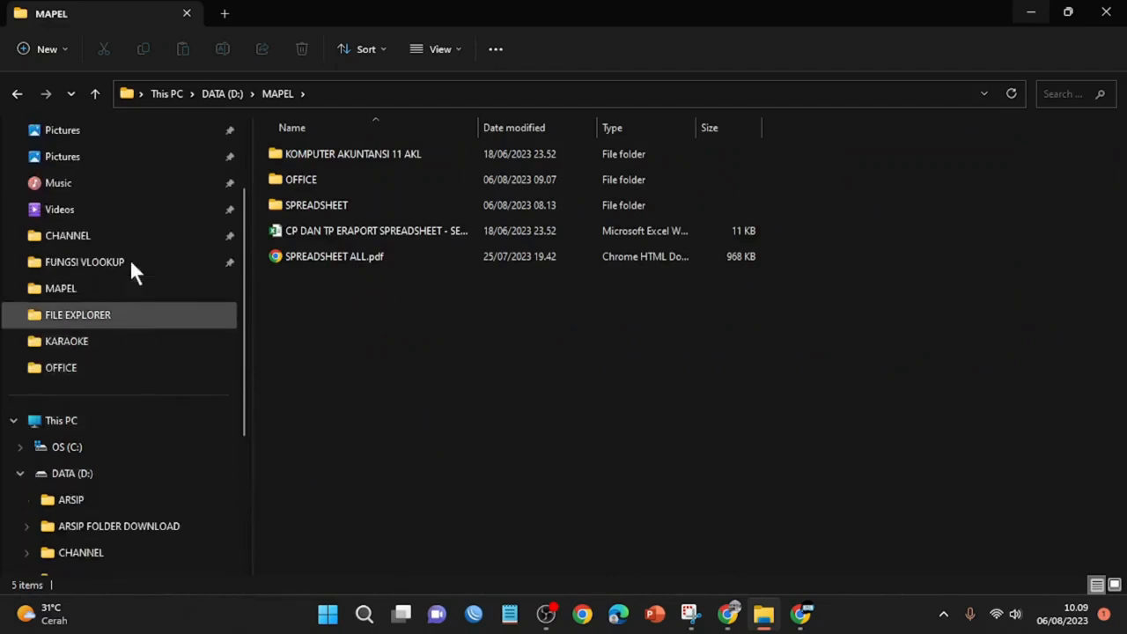
{"action": "left_click", "coordinate": [97, 161]}
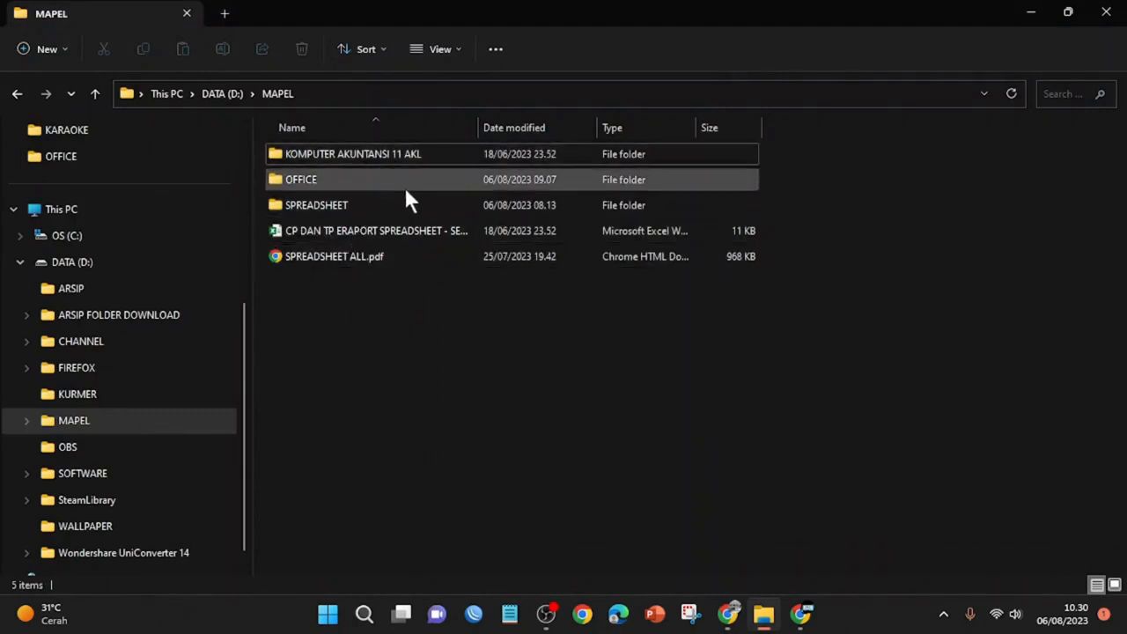
{"action": "right_click", "coordinate": [435, 181]}
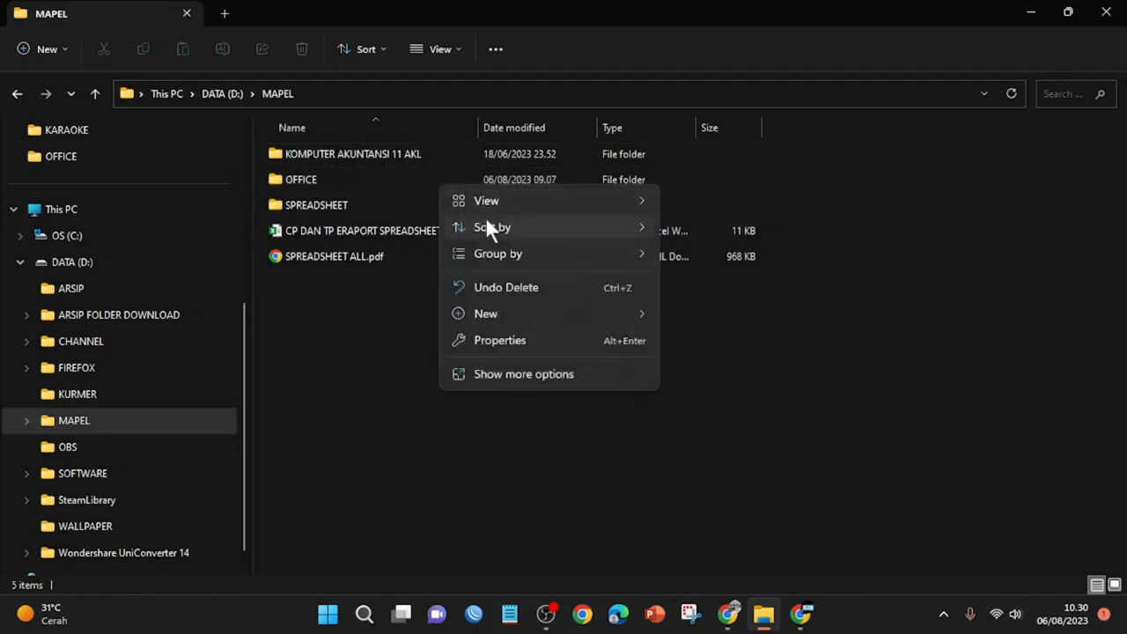
{"action": "mouse_move", "coordinate": [489, 221]}
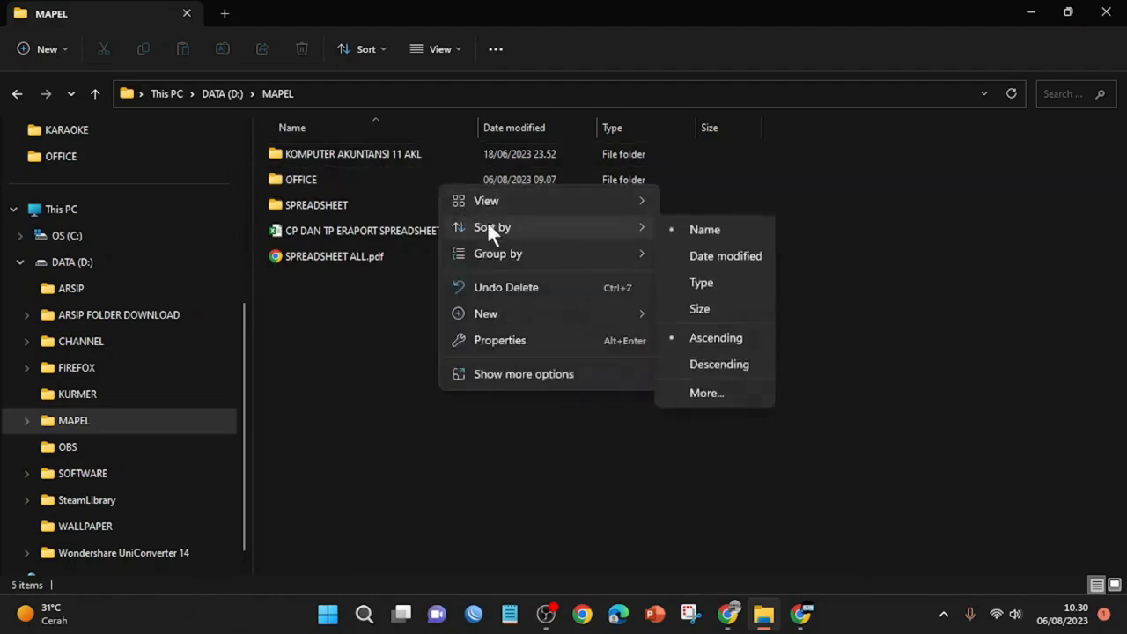
{"action": "mouse_move", "coordinate": [488, 199]}
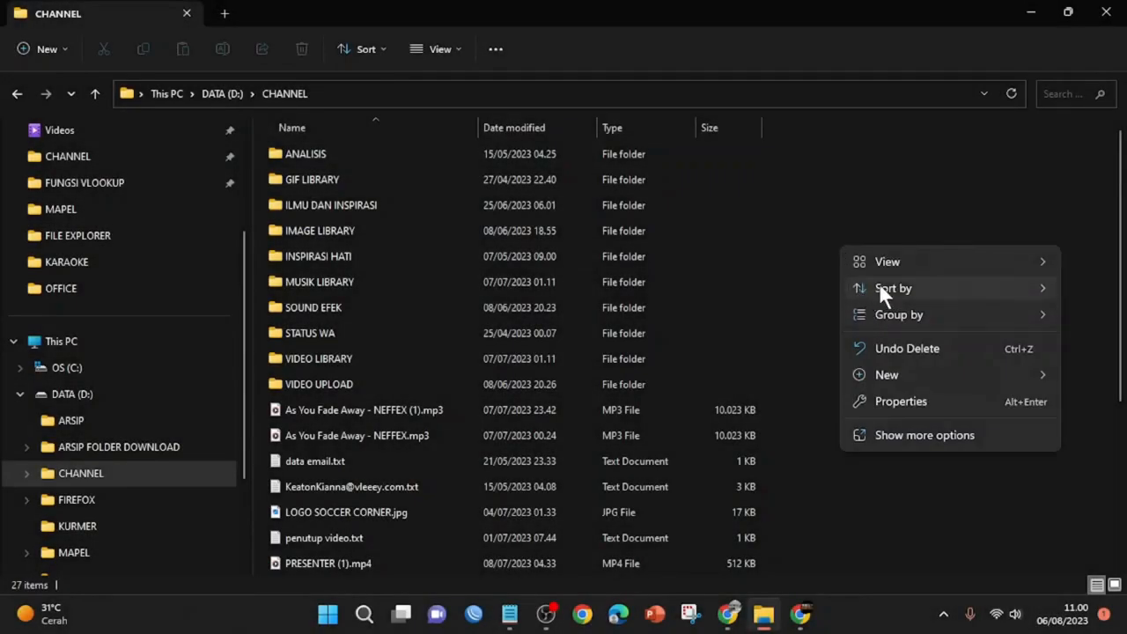
Sort the CHANNEL folder's contents by name in descending order, and return them to ascending order
{"action": "mouse_move", "coordinate": [880, 286]}
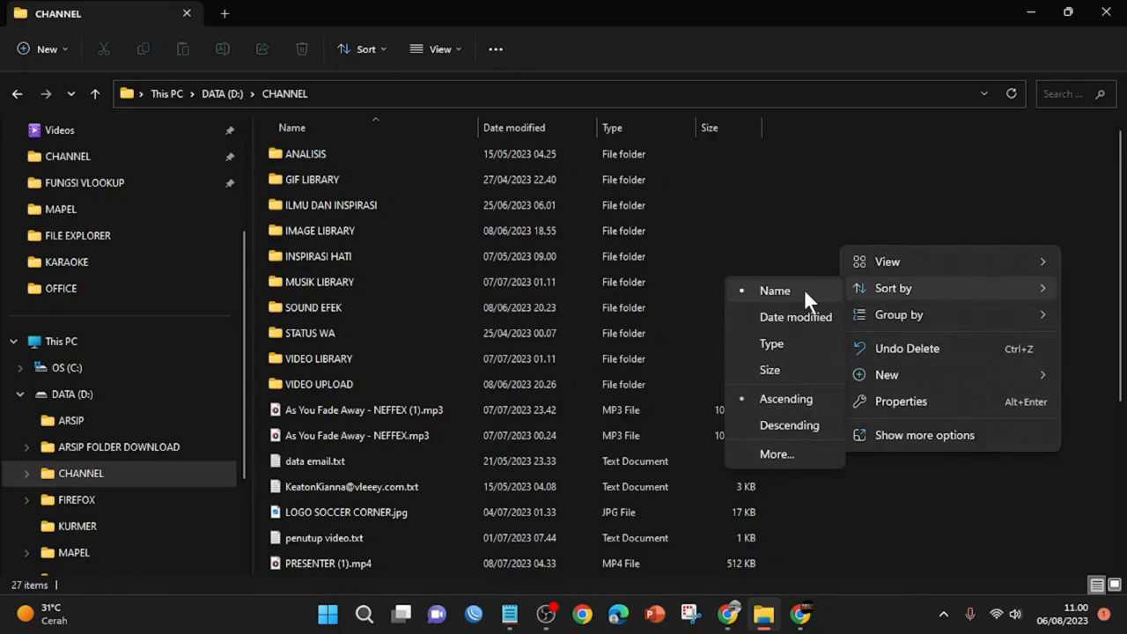
{"action": "left_click", "coordinate": [787, 429]}
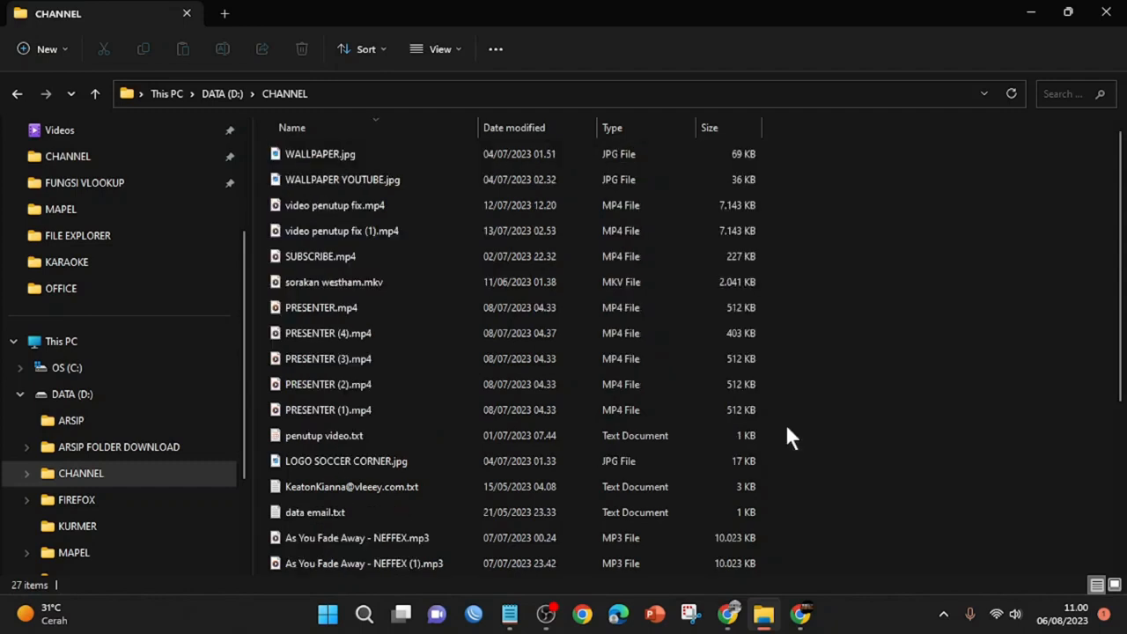
{"action": "right_click", "coordinate": [844, 248]}
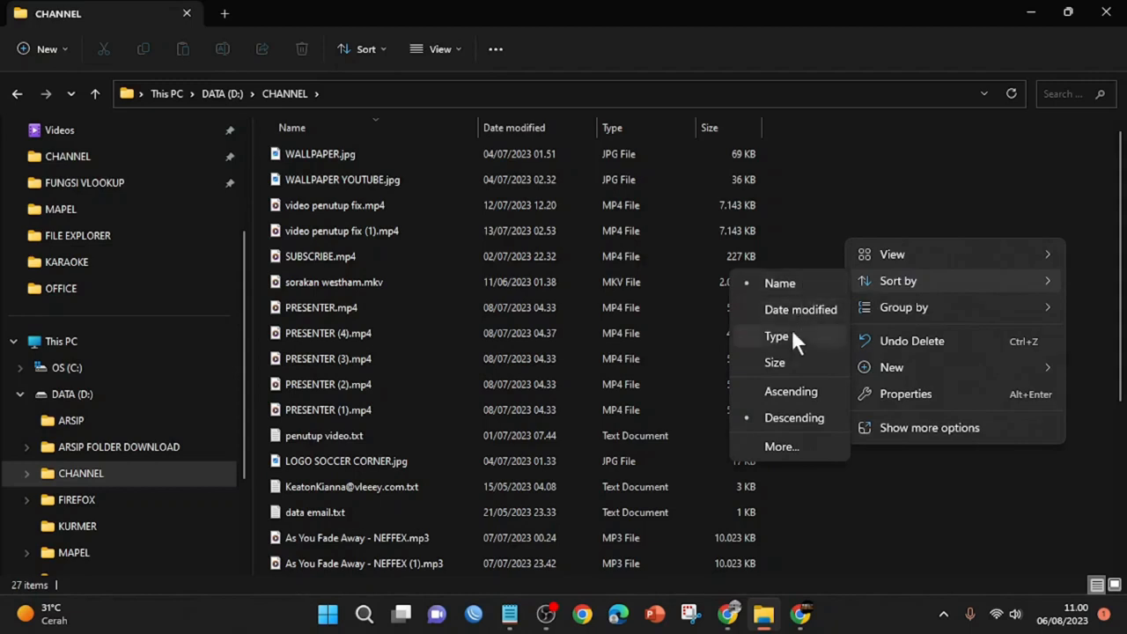
{"action": "left_click", "coordinate": [780, 392]}
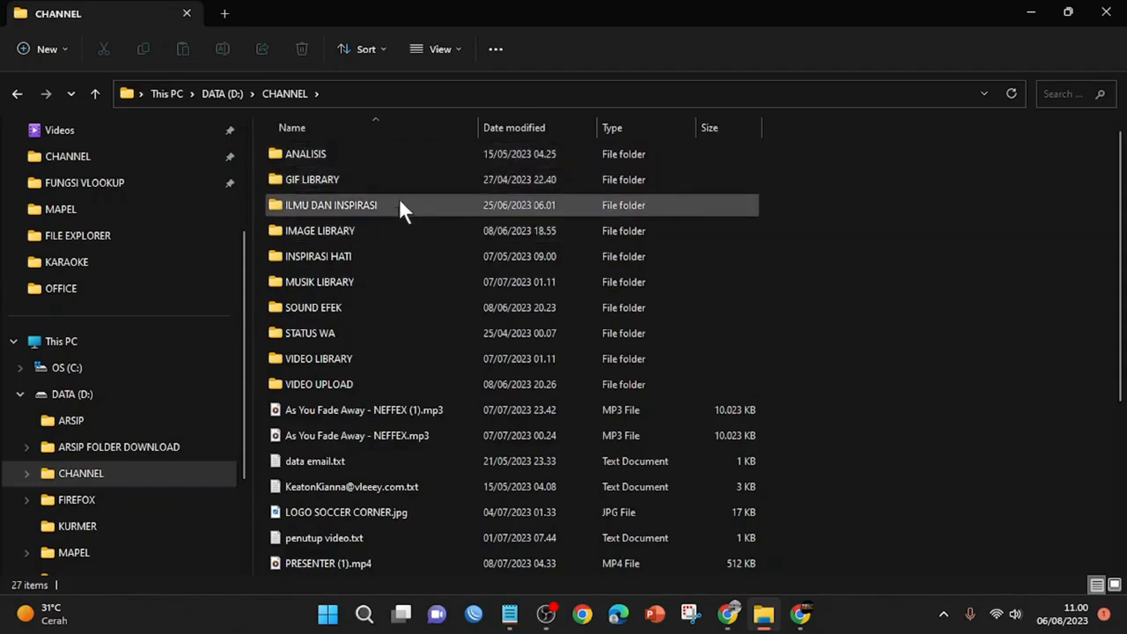
{"action": "left_click", "coordinate": [686, 313]}
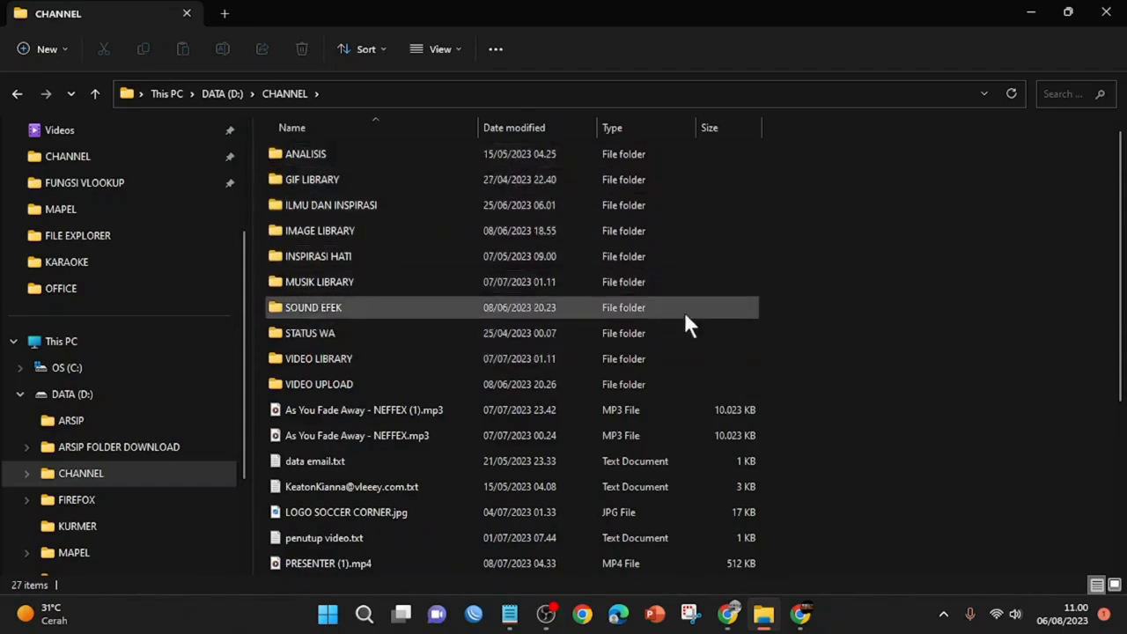
Switch the name sorting of the CHANNEL folder to descending order
{"action": "right_click", "coordinate": [840, 254]}
{"action": "mouse_move", "coordinate": [909, 304]}
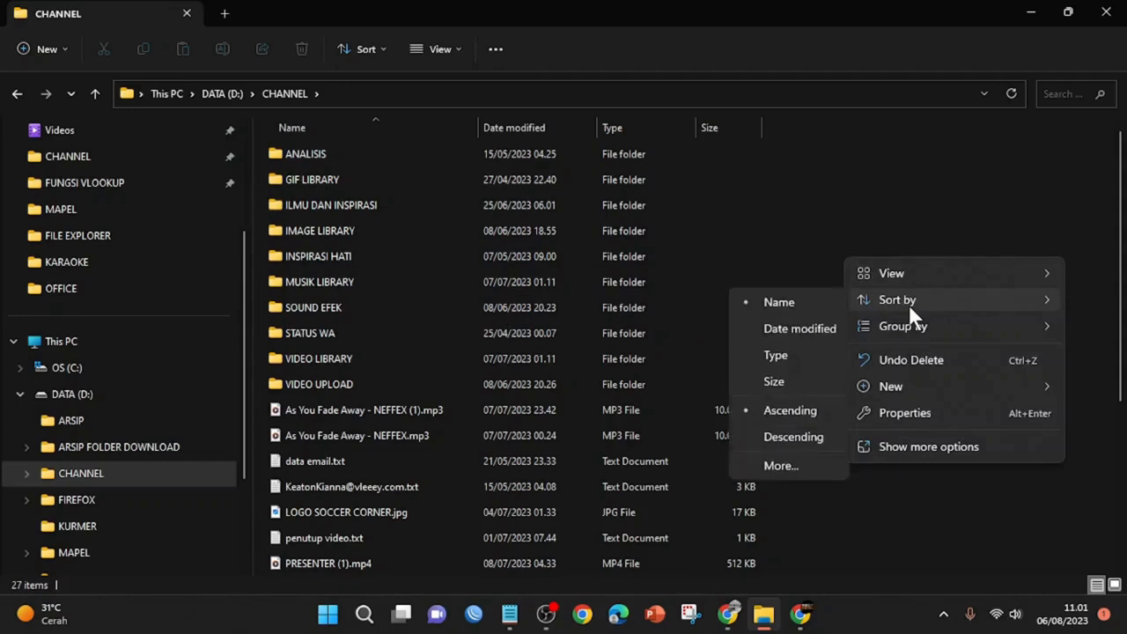
{"action": "left_click", "coordinate": [787, 436]}
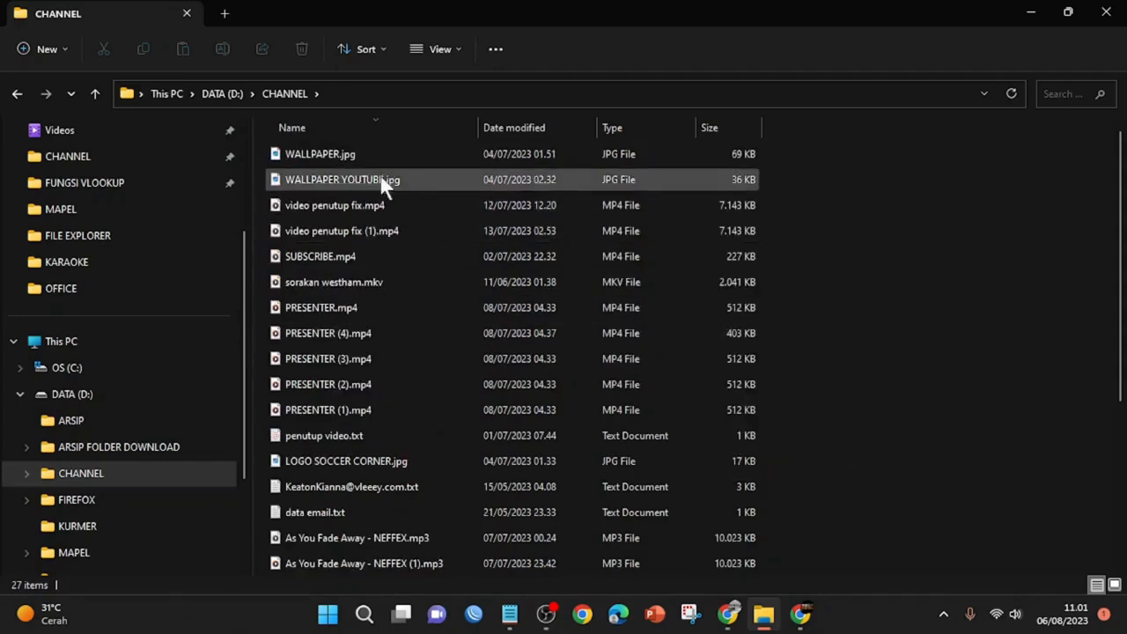
Sort the CHANNEL folder's contents by date modified and set the order to ascending
{"action": "right_click", "coordinate": [865, 270]}
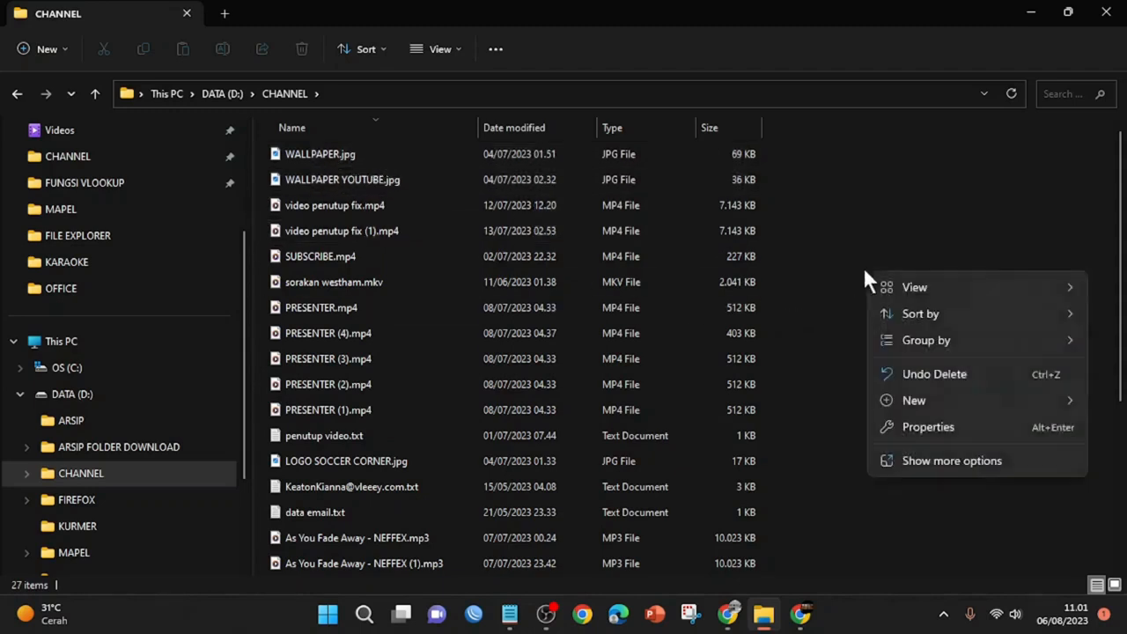
{"action": "mouse_move", "coordinate": [907, 309]}
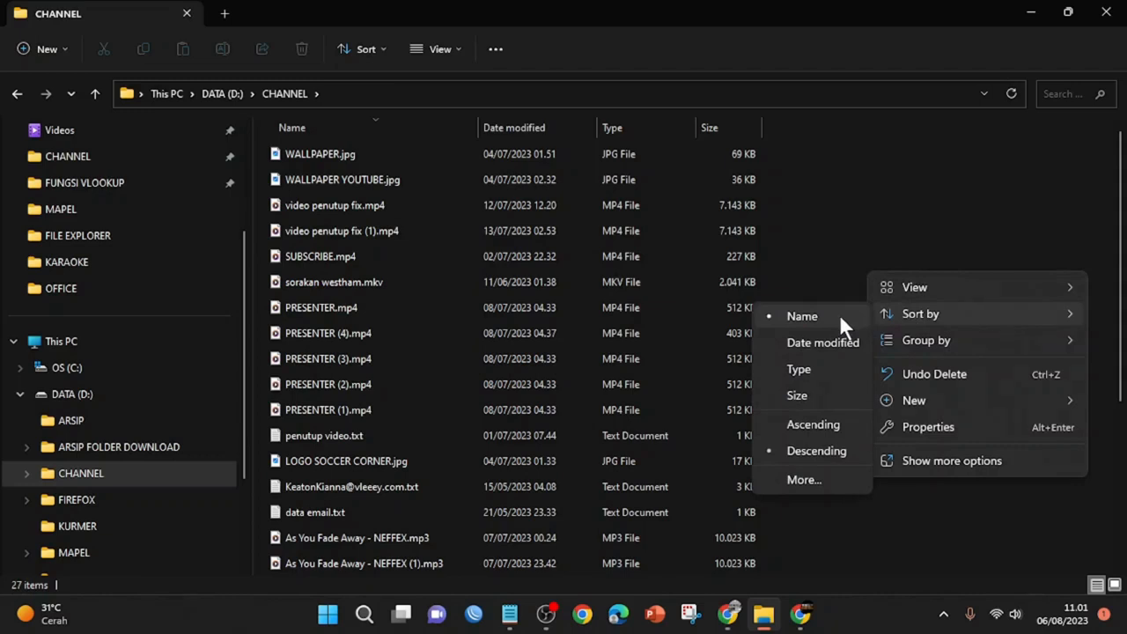
{"action": "left_click", "coordinate": [782, 342]}
{"action": "right_click", "coordinate": [807, 319]}
{"action": "mouse_move", "coordinate": [839, 355]}
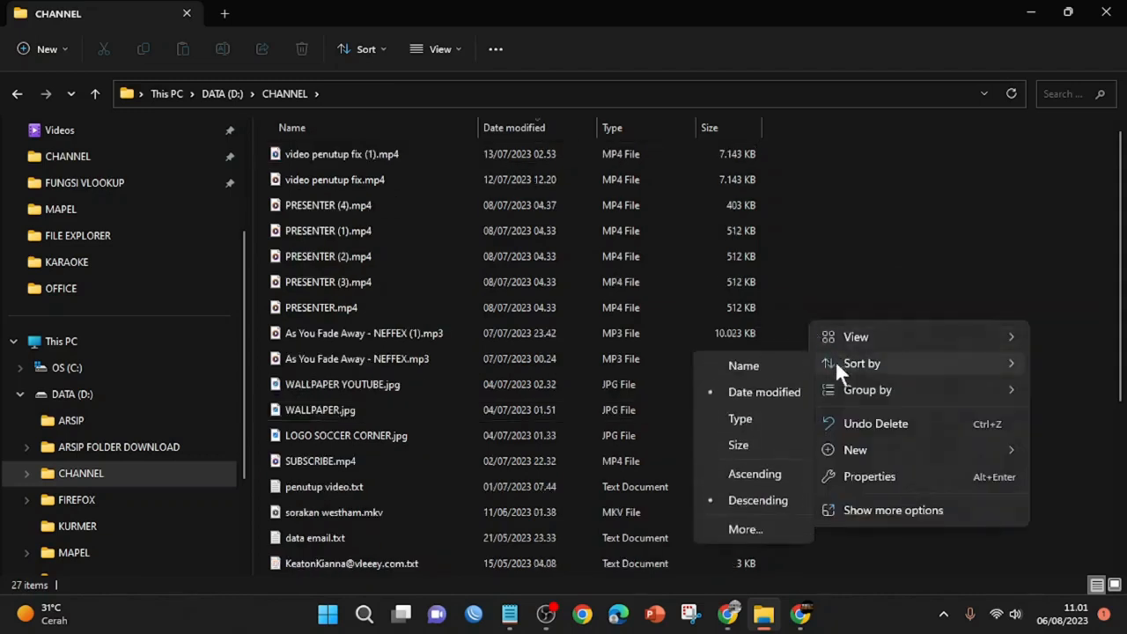
{"action": "left_click", "coordinate": [761, 470]}
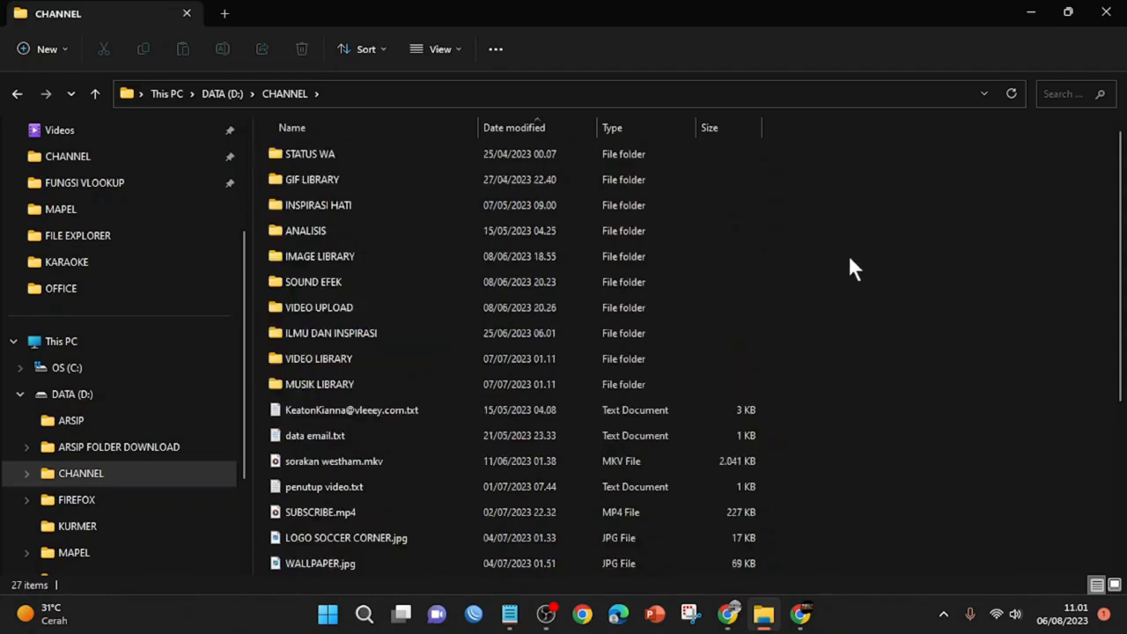
Switch the date-modified sorting to descending order and back to ascending
{"action": "right_click", "coordinate": [854, 227]}
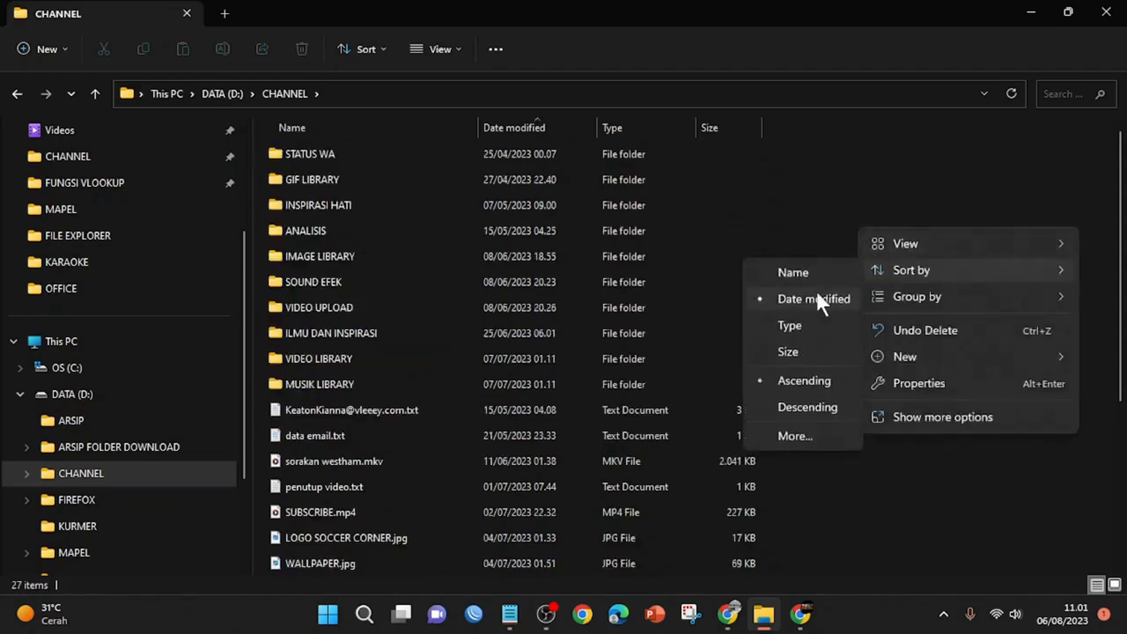
{"action": "left_click", "coordinate": [801, 407]}
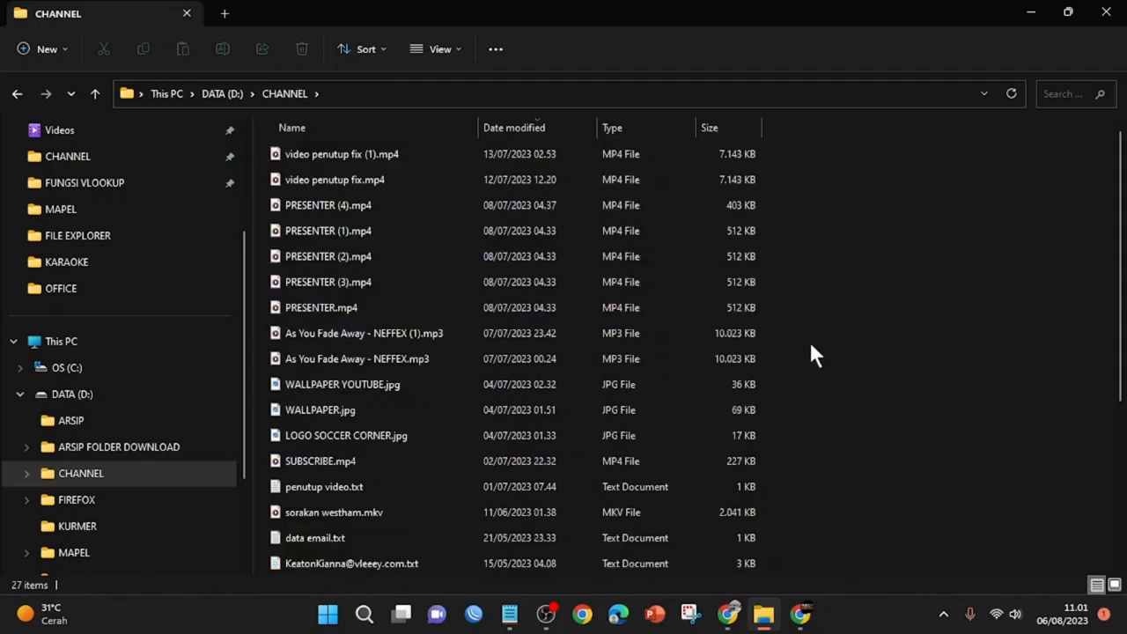
{"action": "right_click", "coordinate": [873, 241]}
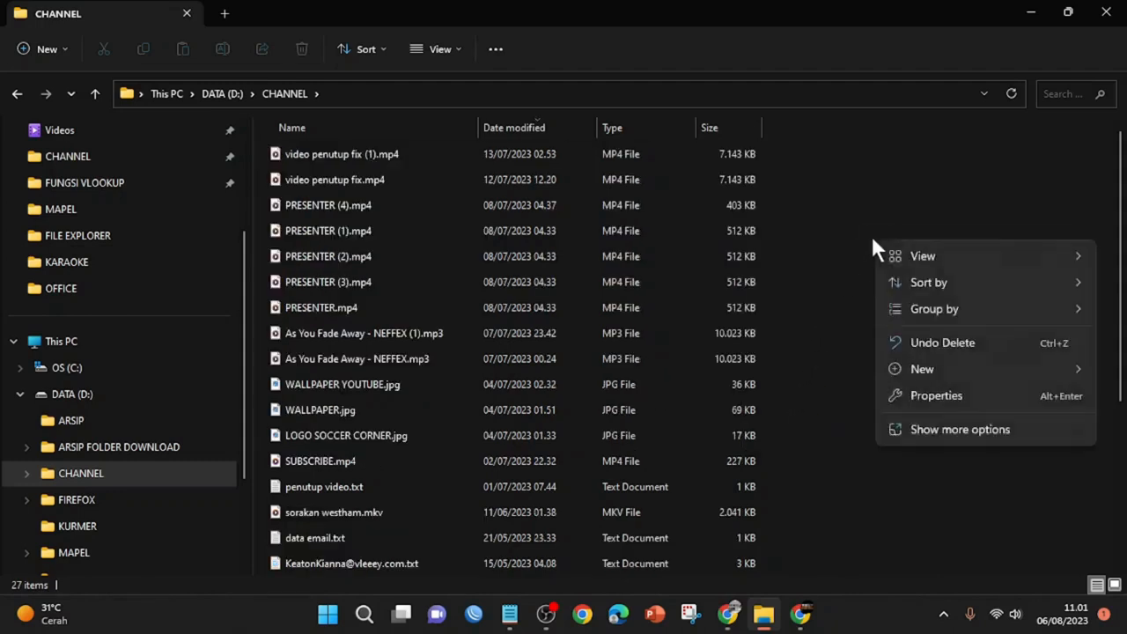
{"action": "mouse_move", "coordinate": [903, 278]}
{"action": "left_click", "coordinate": [806, 390]}
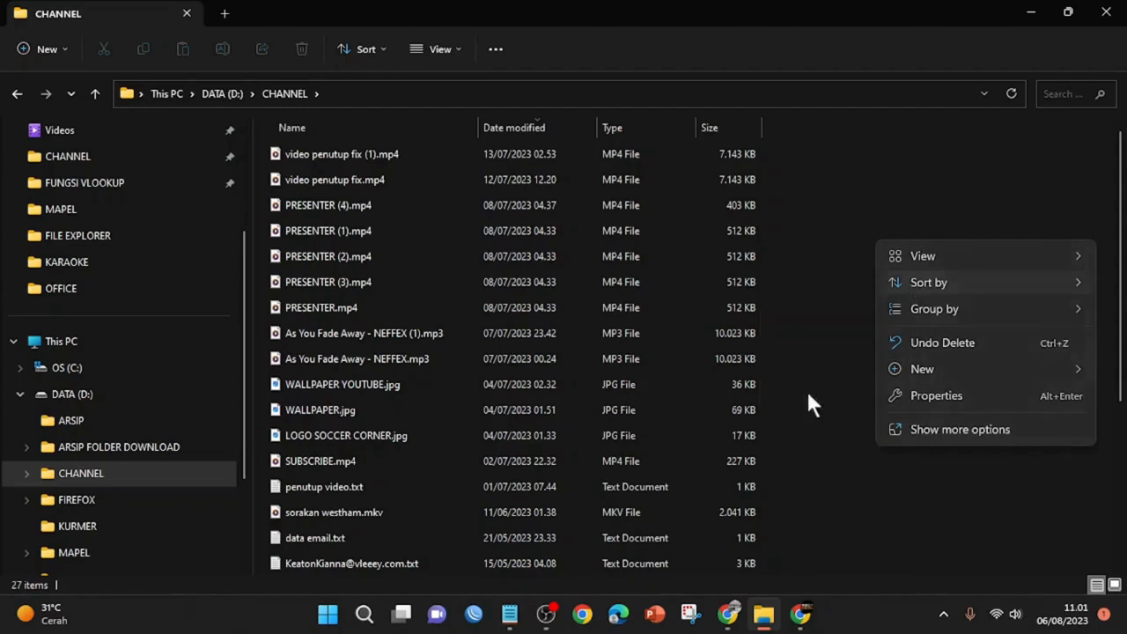
Sort the CHANNEL folder's contents by type
{"action": "right_click", "coordinate": [839, 251]}
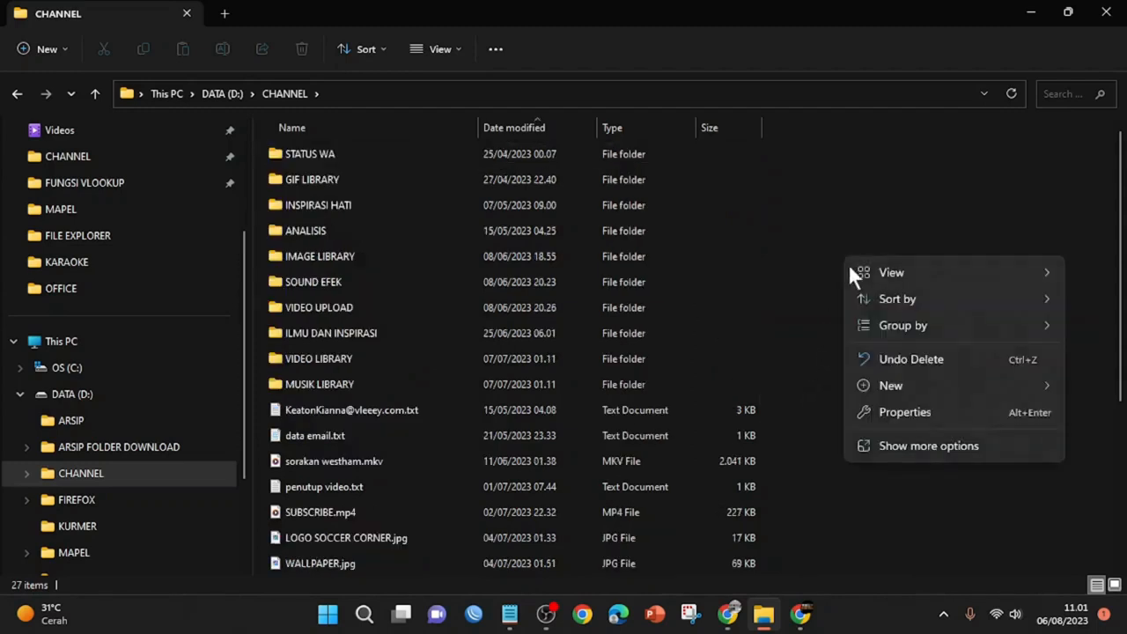
{"action": "mouse_move", "coordinate": [891, 293]}
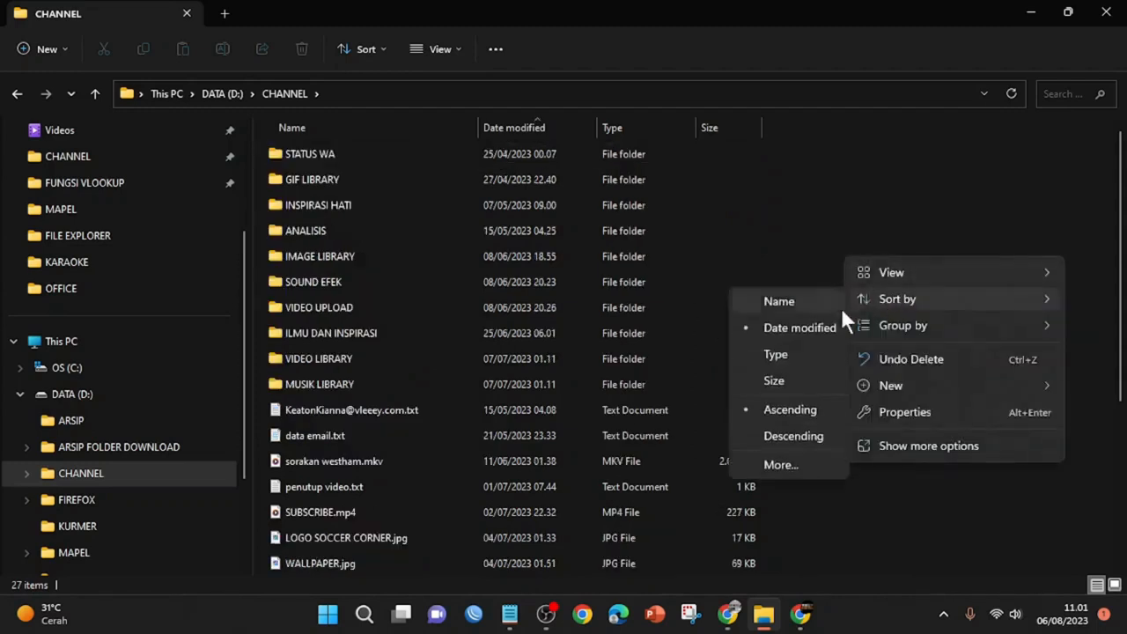
{"action": "left_click", "coordinate": [779, 354]}
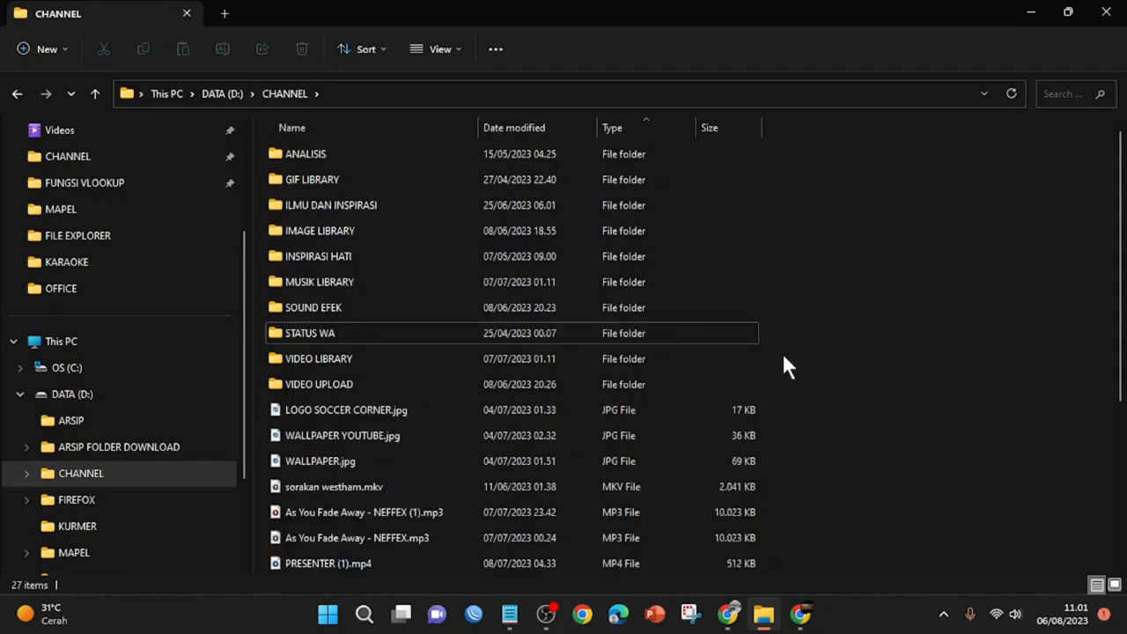
Sort the CHANNEL folder's files and subfolders by size
{"action": "right_click", "coordinate": [850, 280]}
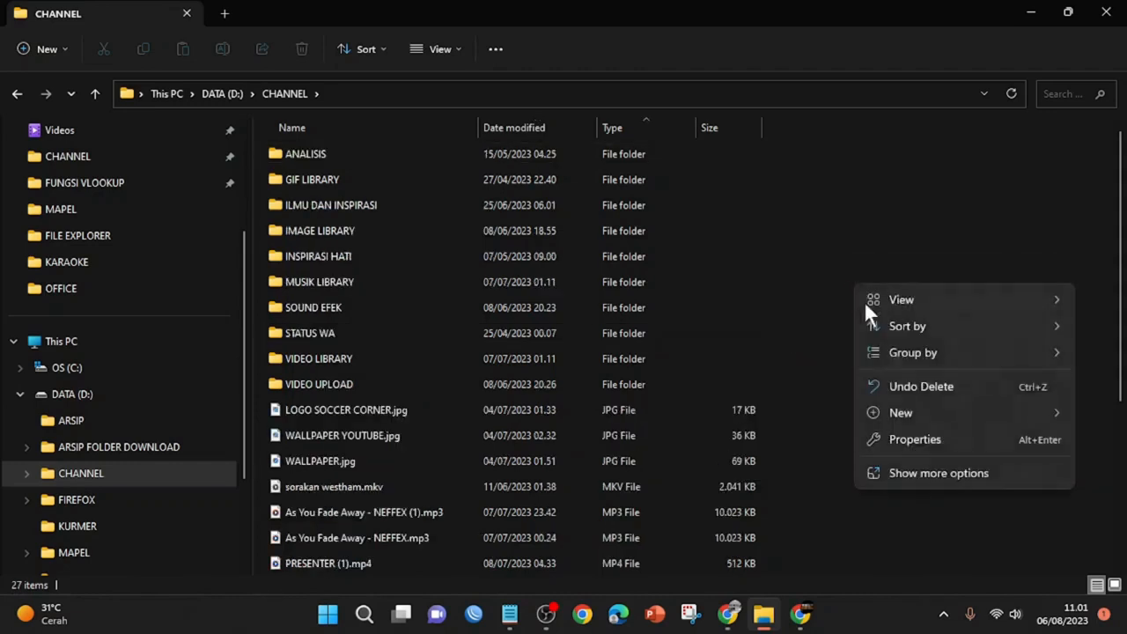
{"action": "mouse_move", "coordinate": [892, 327]}
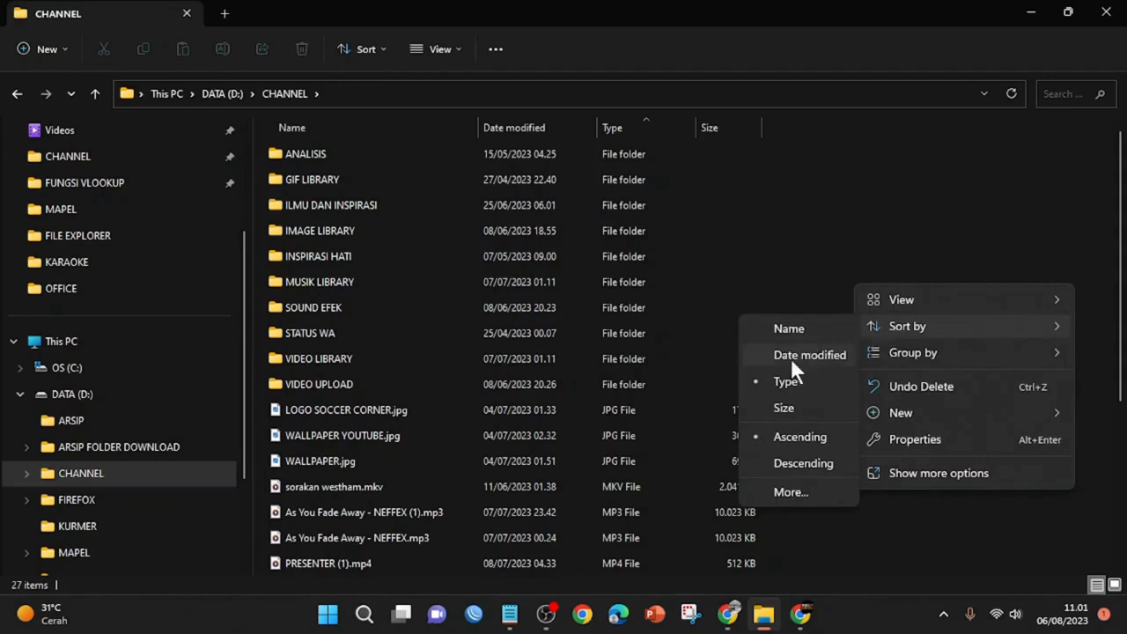
{"action": "left_click", "coordinate": [783, 407]}
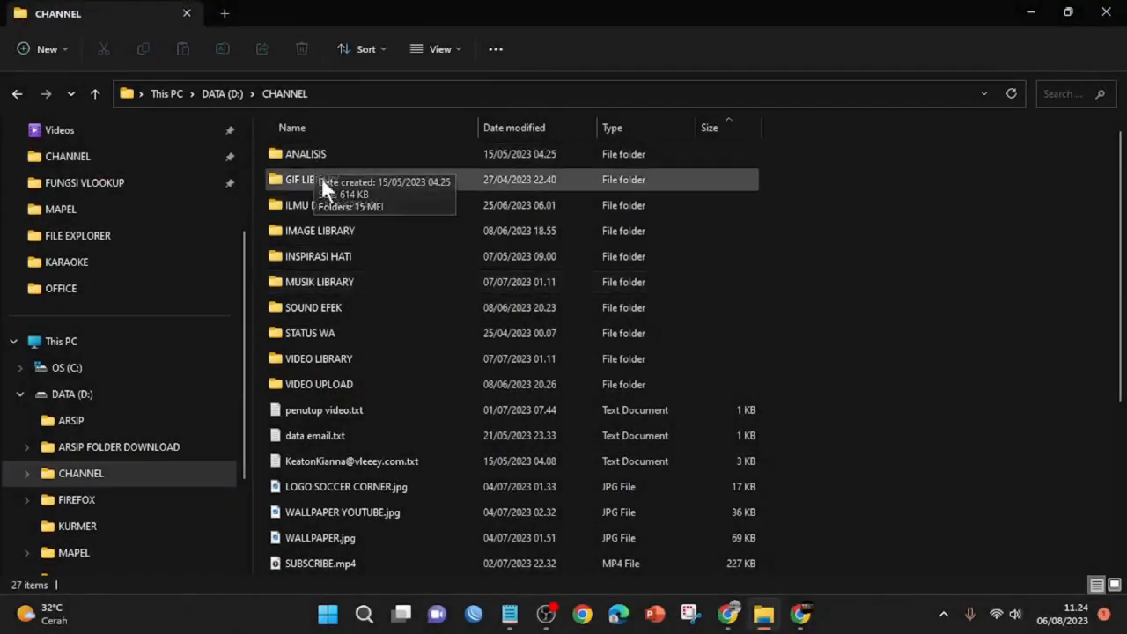
Display the CHANNEL folder's contents as extra large icons, and reduce them to large icons
{"action": "right_click", "coordinate": [838, 281]}
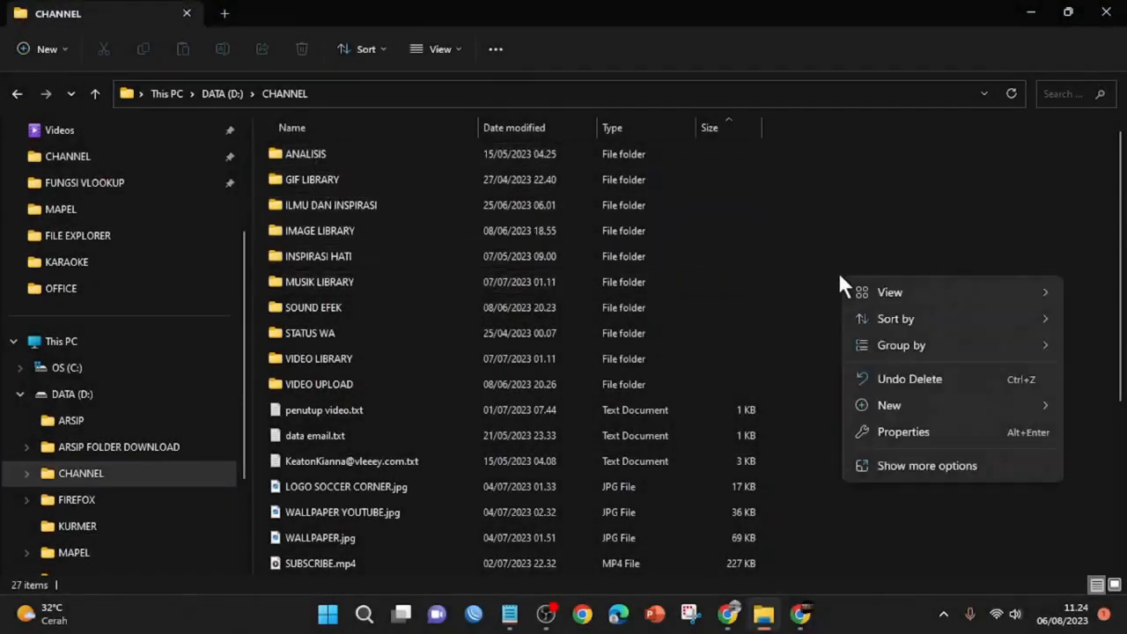
{"action": "mouse_move", "coordinate": [874, 294]}
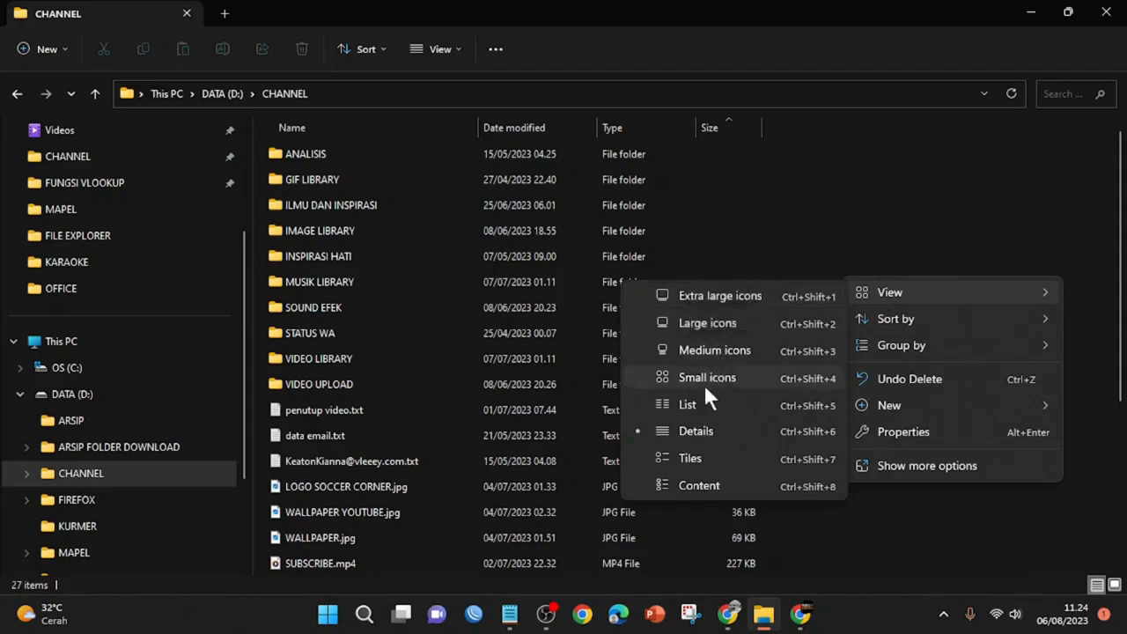
{"action": "left_click", "coordinate": [717, 295]}
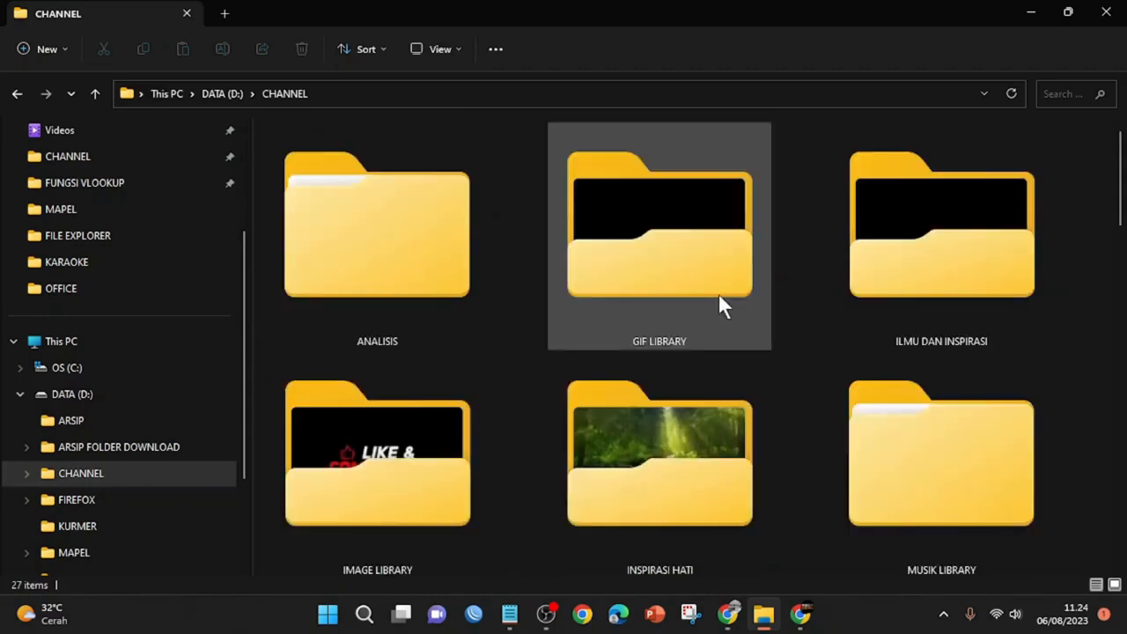
{"action": "right_click", "coordinate": [818, 297]}
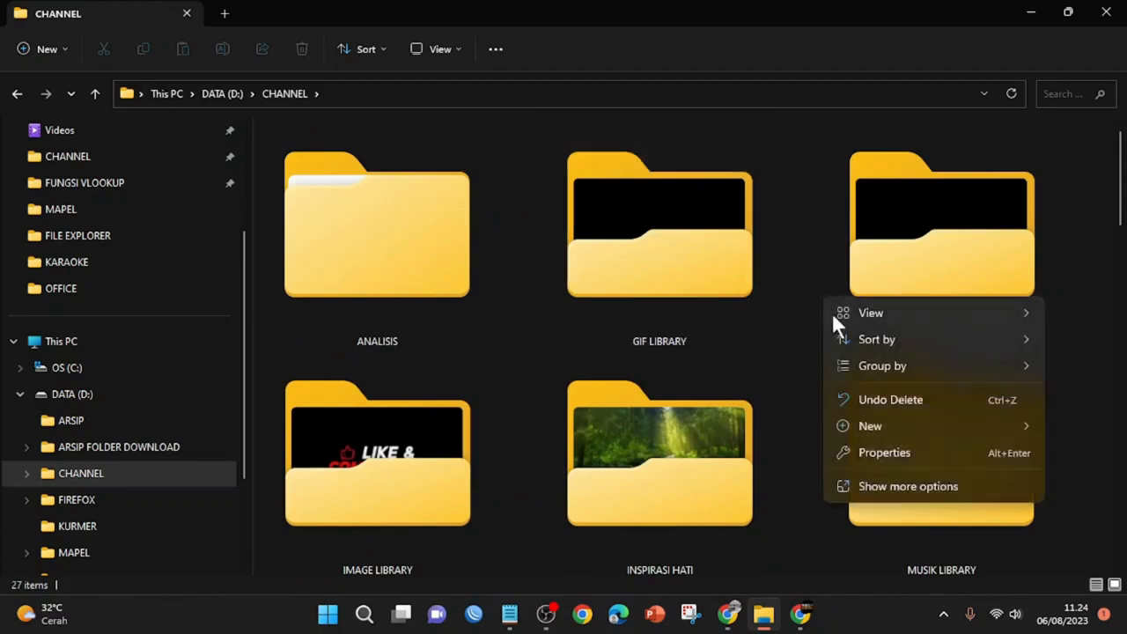
{"action": "mouse_move", "coordinate": [845, 314]}
{"action": "left_click", "coordinate": [700, 368]}
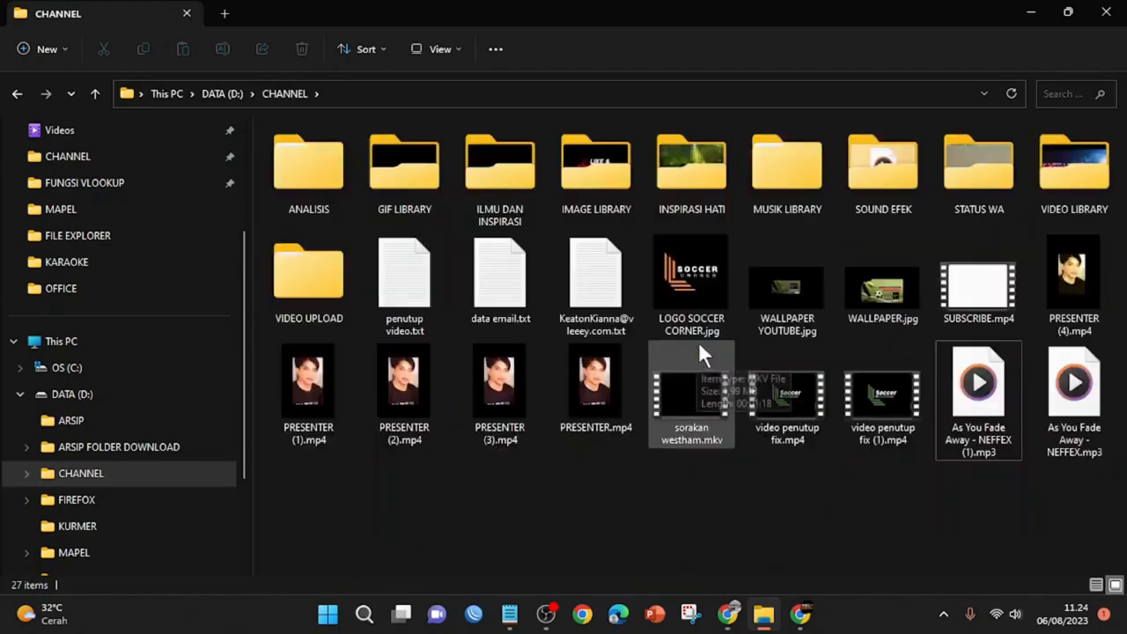
Change the CHANNEL folder's layout to medium icons
{"action": "right_click", "coordinate": [872, 245]}
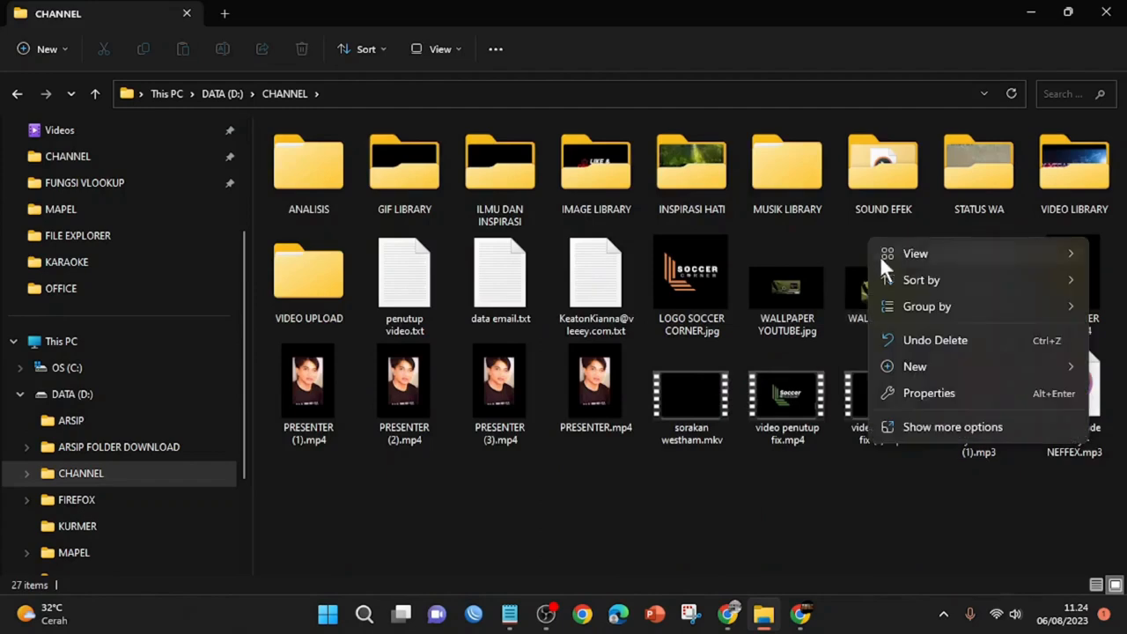
{"action": "mouse_move", "coordinate": [890, 252]}
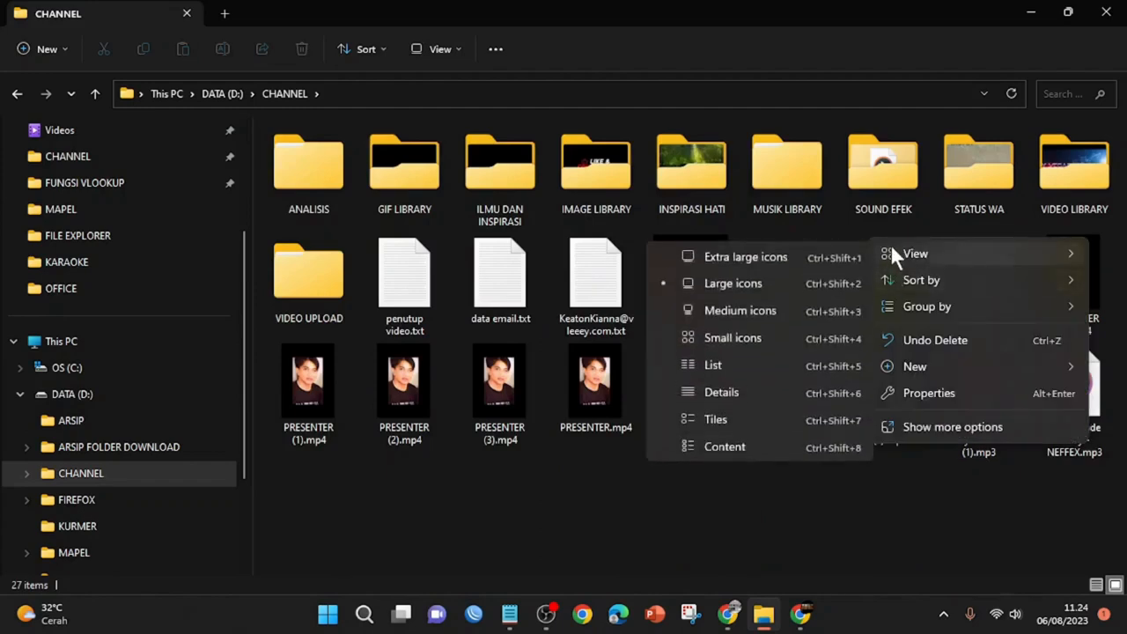
{"action": "left_click", "coordinate": [718, 304]}
Change the CHANNEL folder's layout to small icons, and switch it to large icons
{"action": "right_click", "coordinate": [716, 313]}
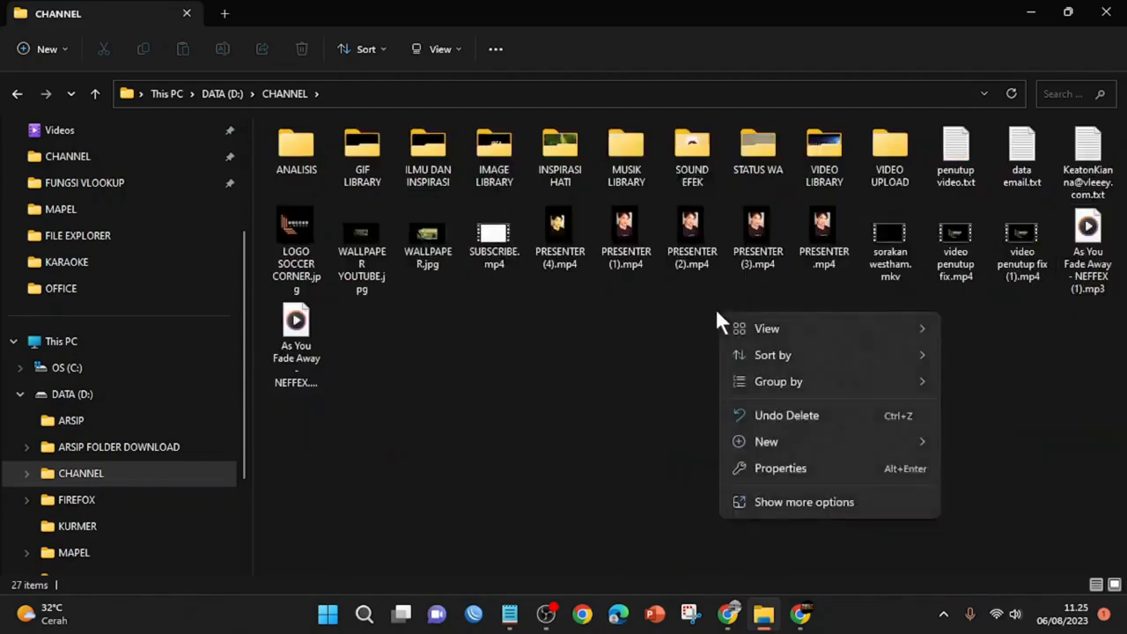
{"action": "mouse_move", "coordinate": [756, 332]}
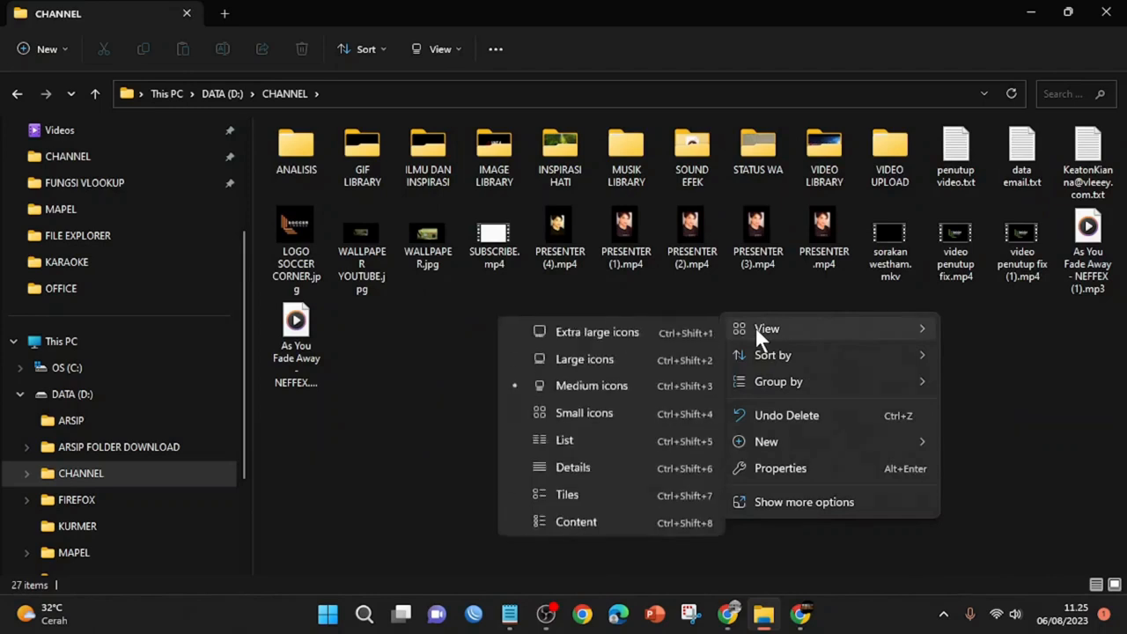
{"action": "left_click", "coordinate": [573, 408]}
{"action": "right_click", "coordinate": [578, 407]}
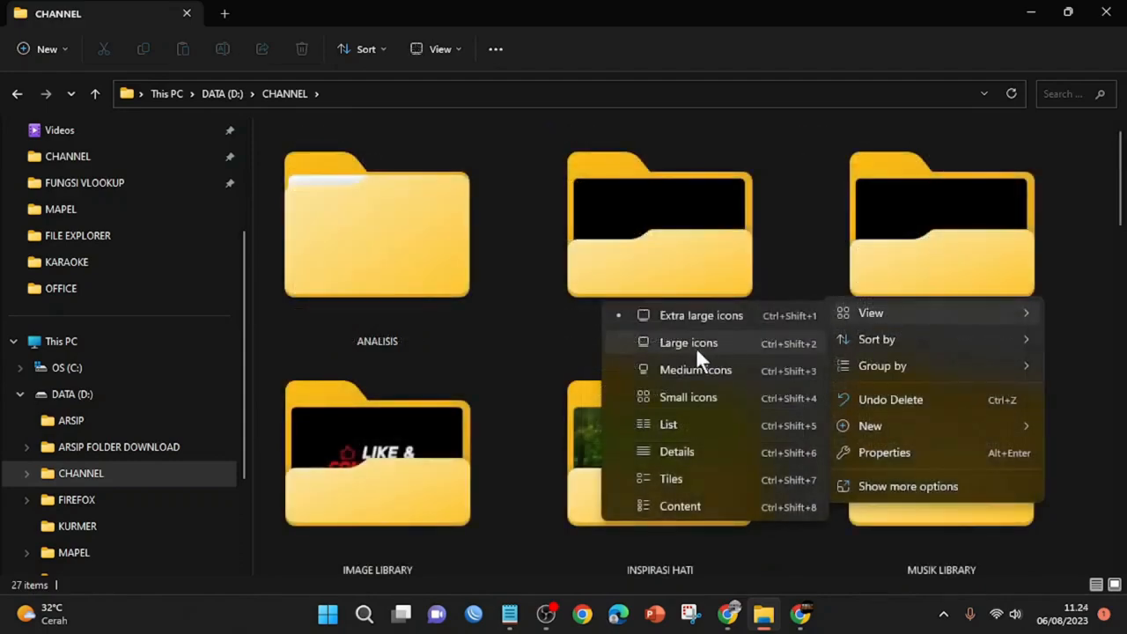
{"action": "left_click", "coordinate": [695, 346]}
{"action": "right_click", "coordinate": [864, 234]}
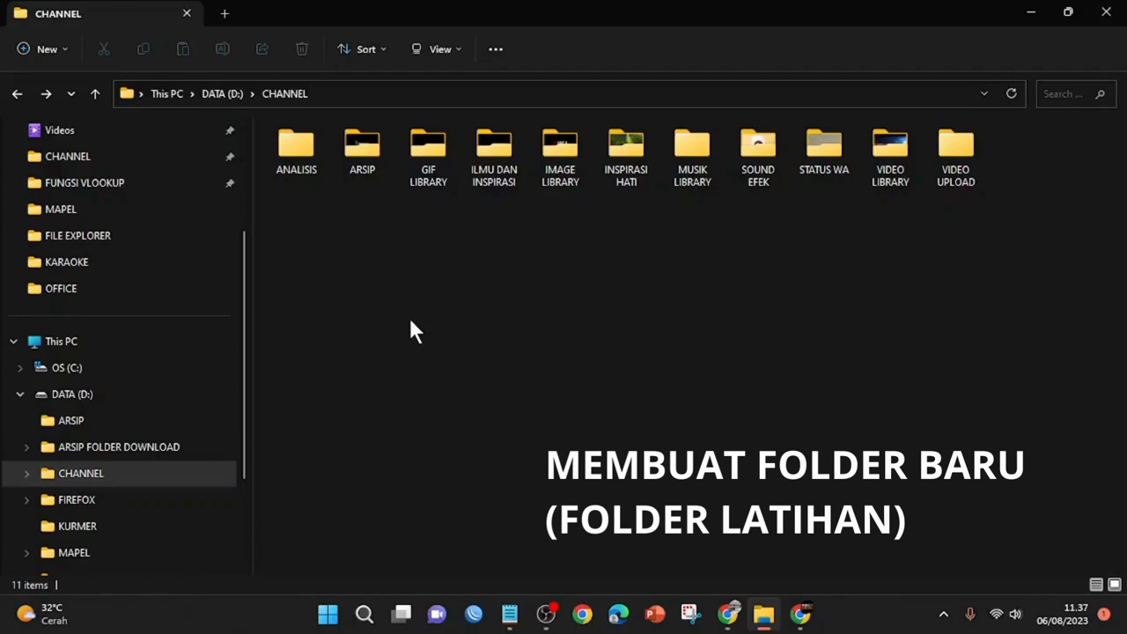
Create a new folder named LATIHAN inside the CHANNEL folder
{"action": "right_click", "coordinate": [412, 284]}
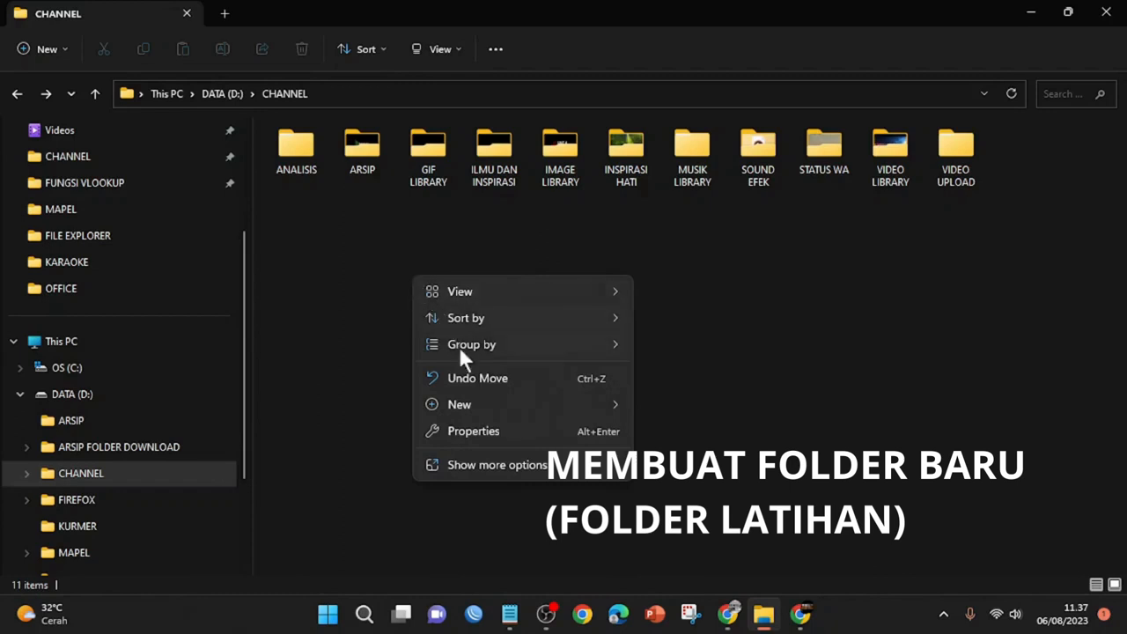
{"action": "mouse_move", "coordinate": [477, 407]}
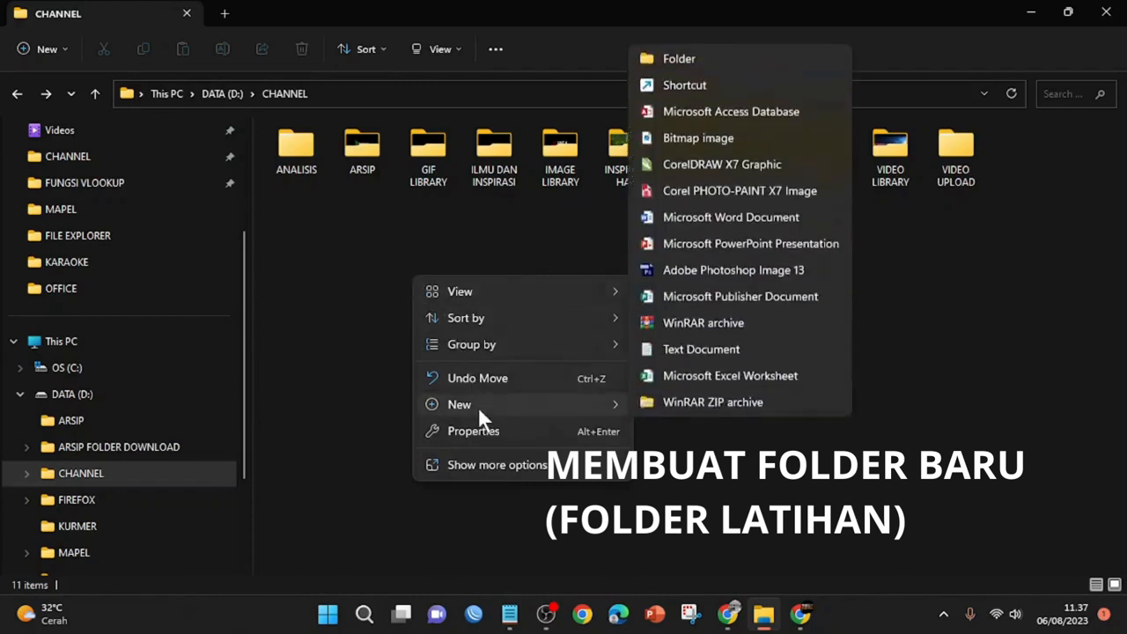
{"action": "left_click", "coordinate": [681, 59]}
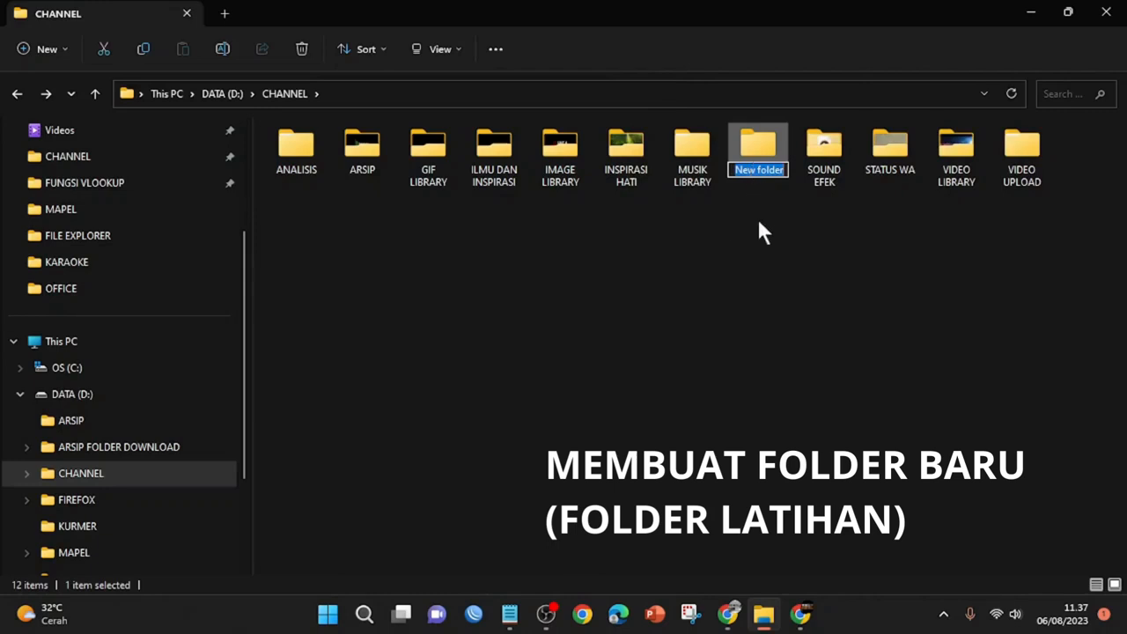
{"action": "type", "text": "LATIHAN"}
{"action": "key", "text": "Return"}
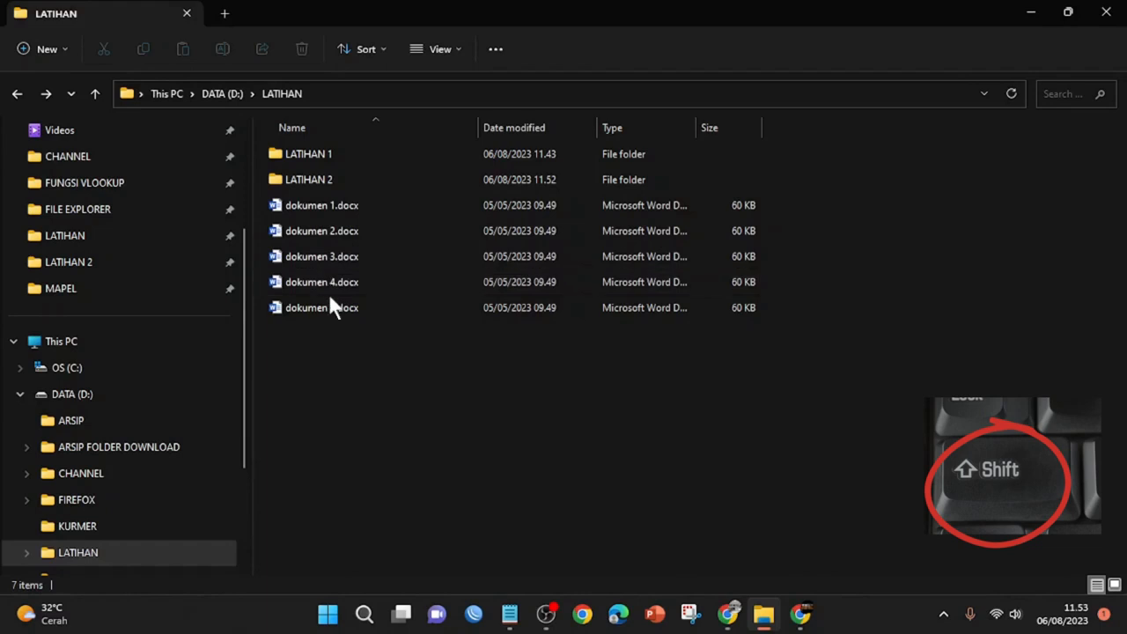
Select the continuous range of files from dokumen 1.docx to dokumen 5.docx in the LATIHAN folder, and clear the selection
{"action": "left_click", "coordinate": [320, 207]}
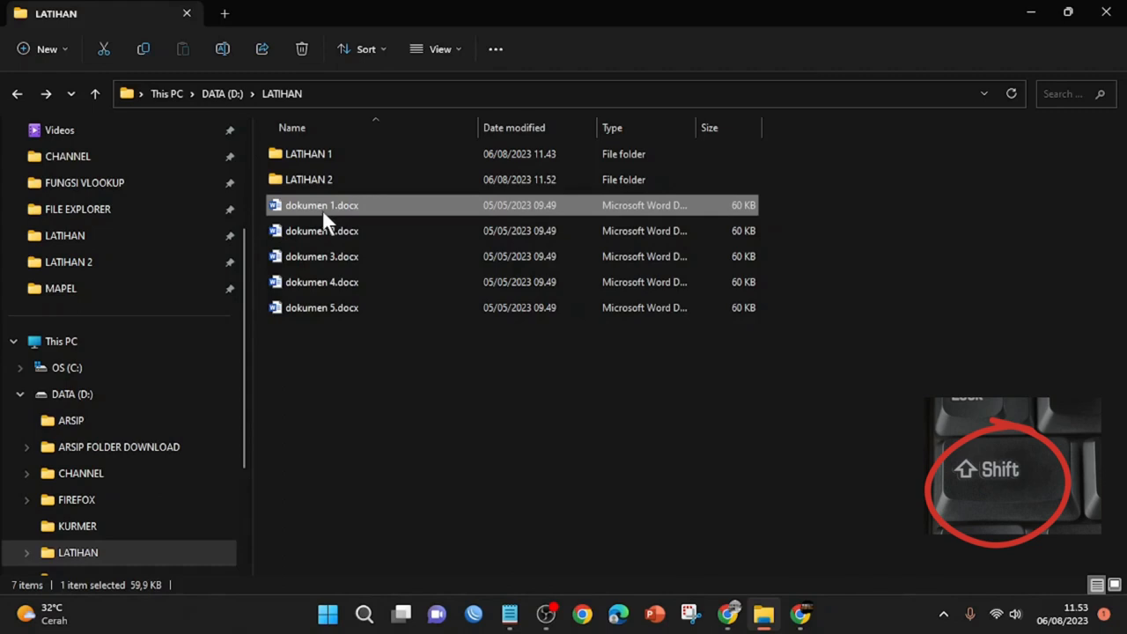
{"action": "left_click", "coordinate": [330, 305], "text": "shift"}
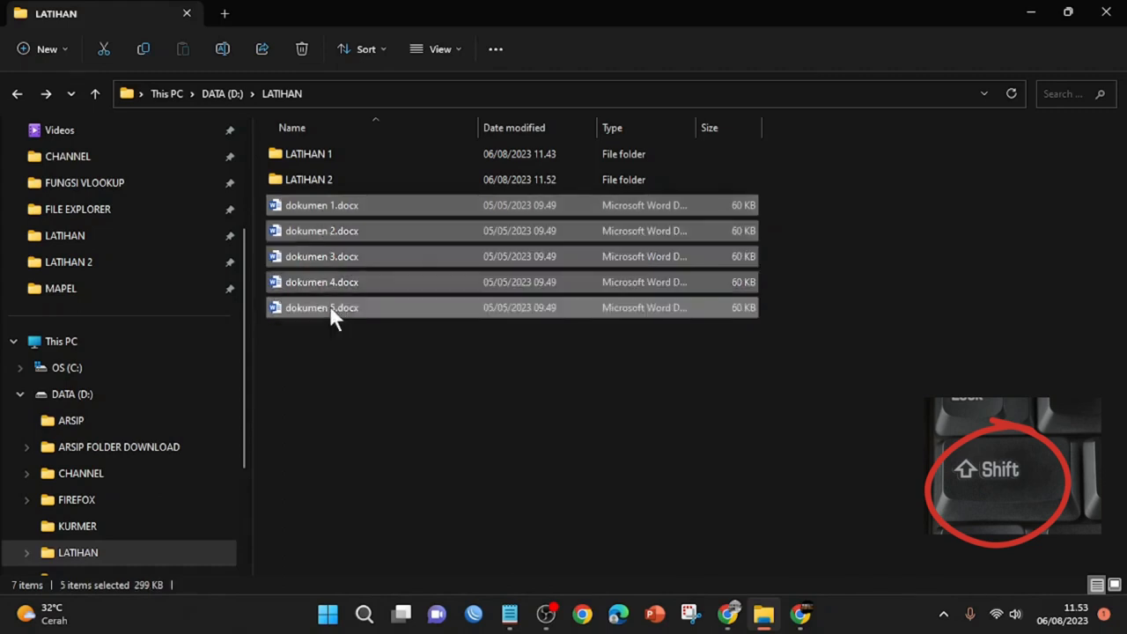
{"action": "left_click", "coordinate": [354, 373]}
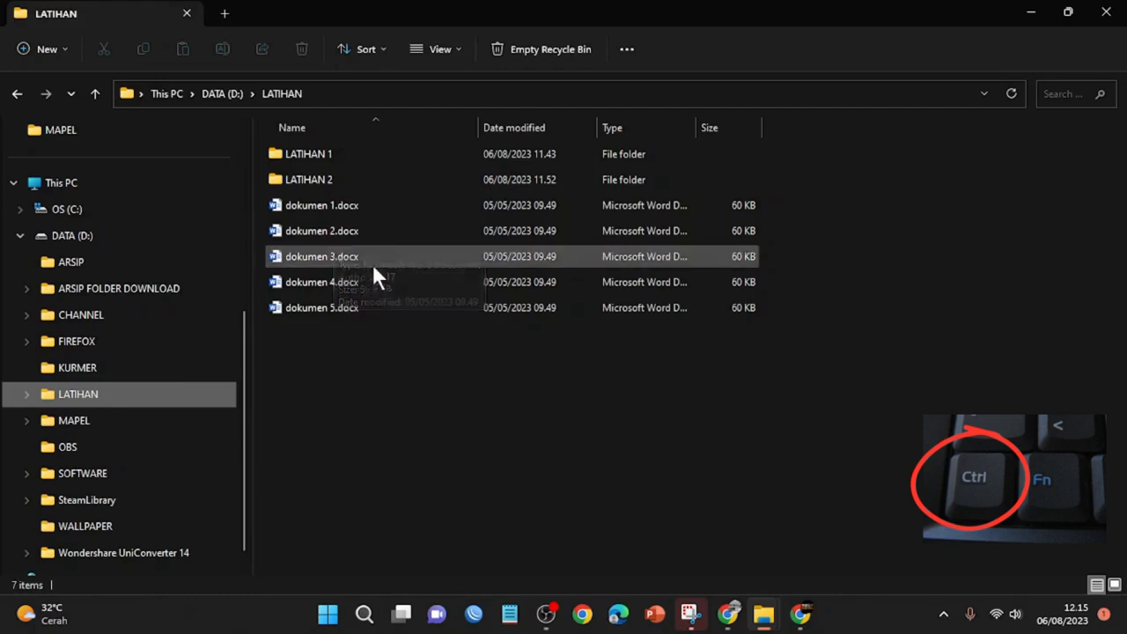
Select the non-adjacent files dokumen 2.docx and dokumen 4.docx together, and add dokumen 1.docx to the selection
{"action": "left_click", "coordinate": [355, 229]}
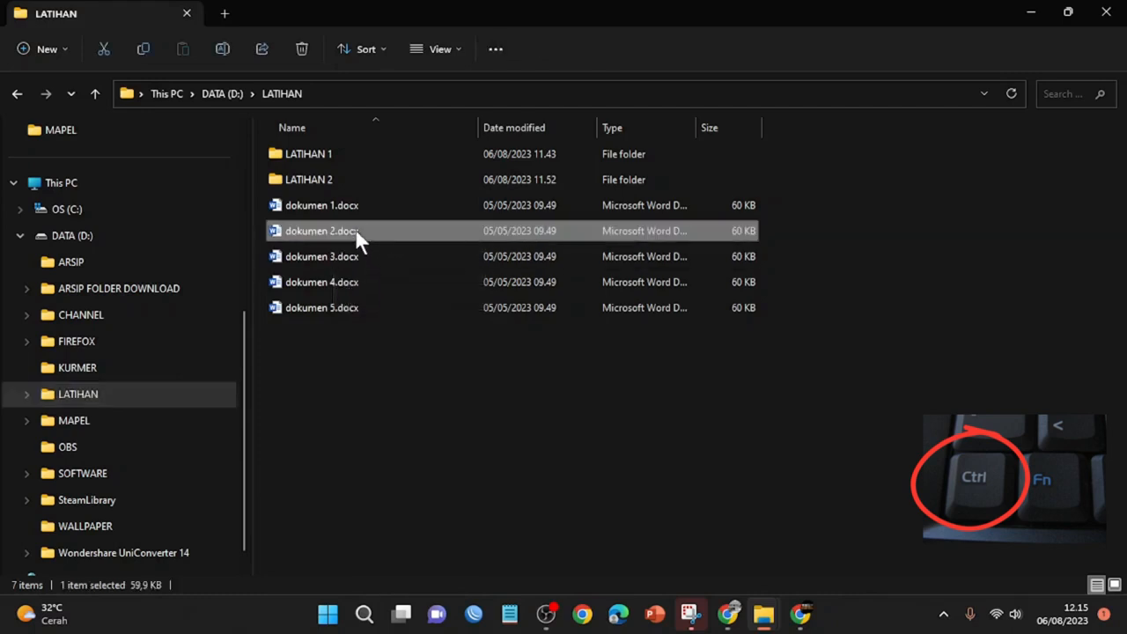
{"action": "left_click", "coordinate": [342, 282], "text": "ctrl"}
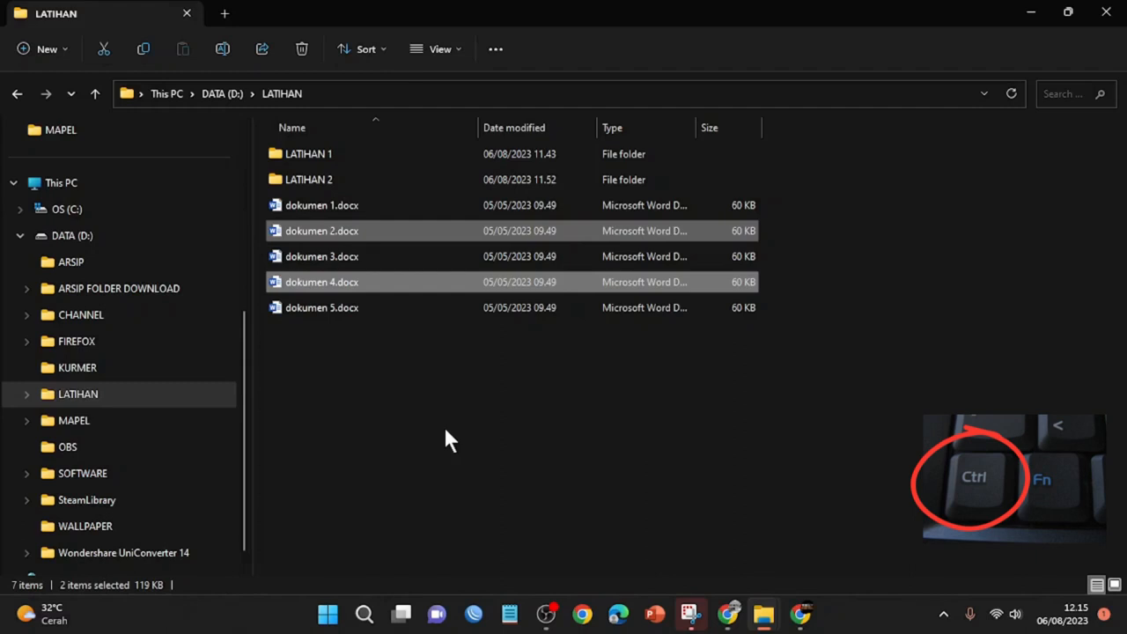
{"action": "left_click", "coordinate": [350, 210], "text": "ctrl"}
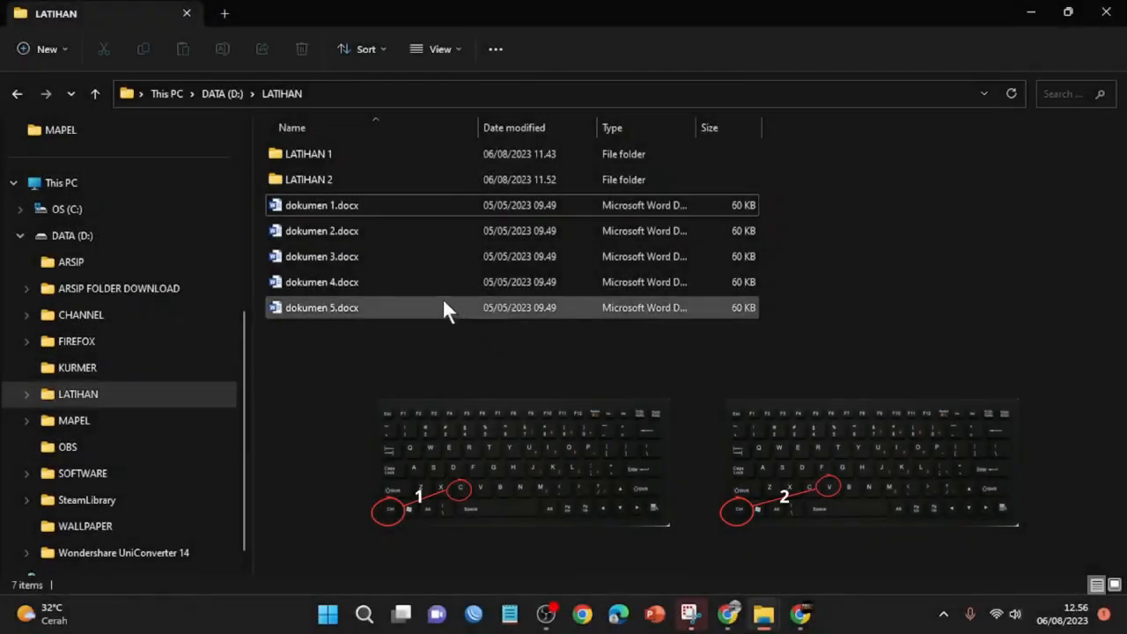
Copy dokumen 2.docx and dokumen 4.docx from the LATIHAN folder into its LATIHAN 1 subfolder
{"action": "left_click", "coordinate": [363, 230]}
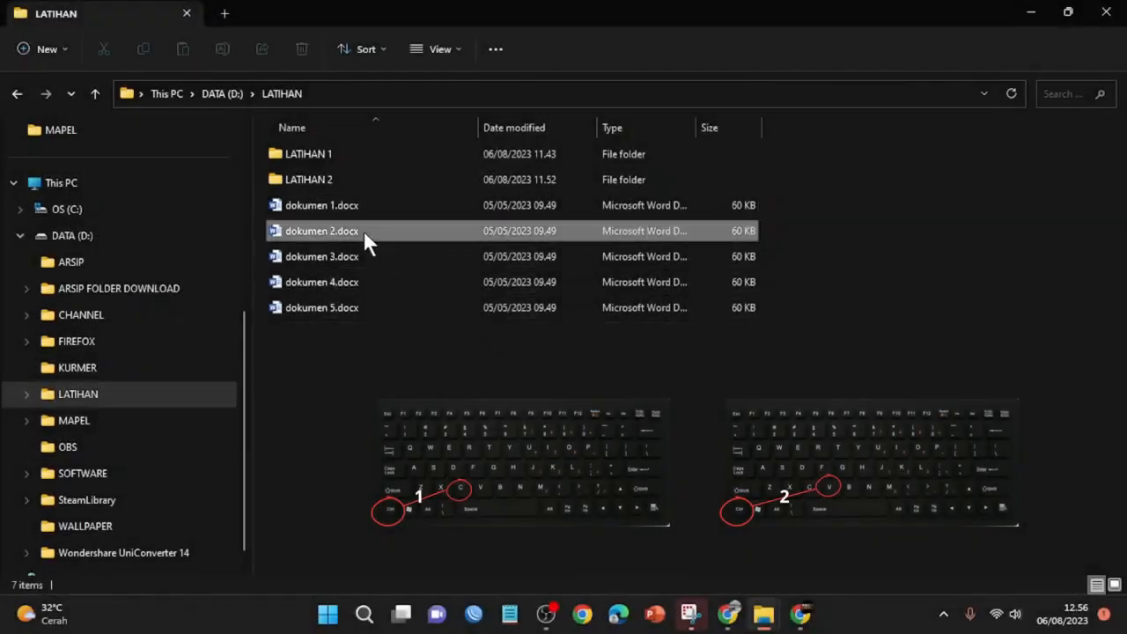
{"action": "left_click", "coordinate": [333, 280], "text": "ctrl"}
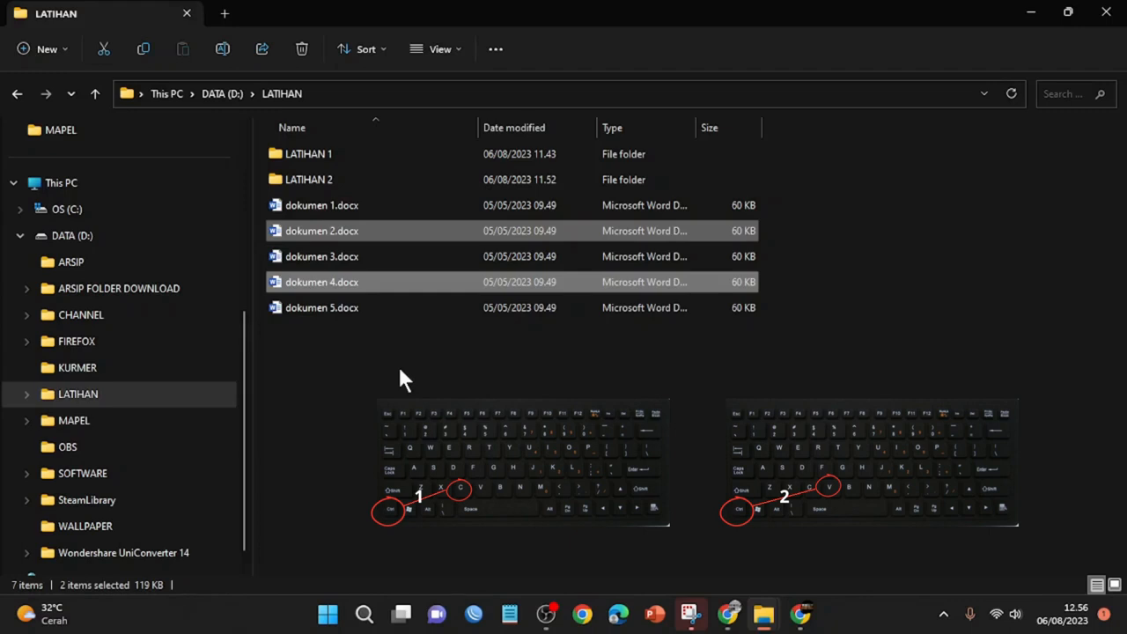
{"action": "left_click", "coordinate": [360, 229]}
{"action": "key", "text": "ctrl+c"}
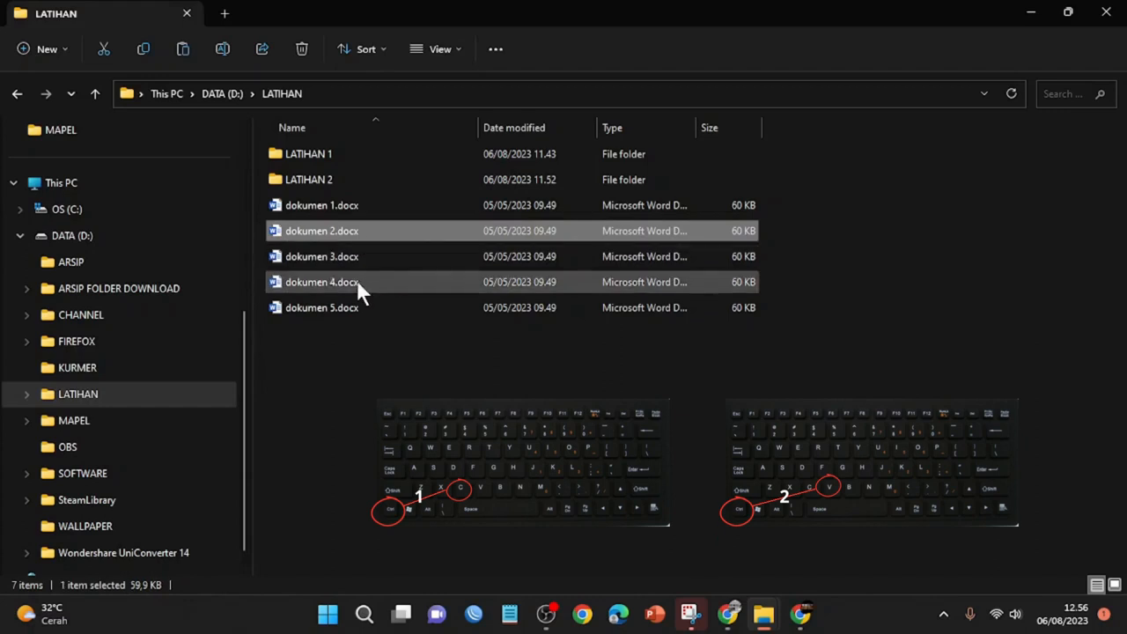
{"action": "left_click", "coordinate": [360, 283], "text": "ctrl"}
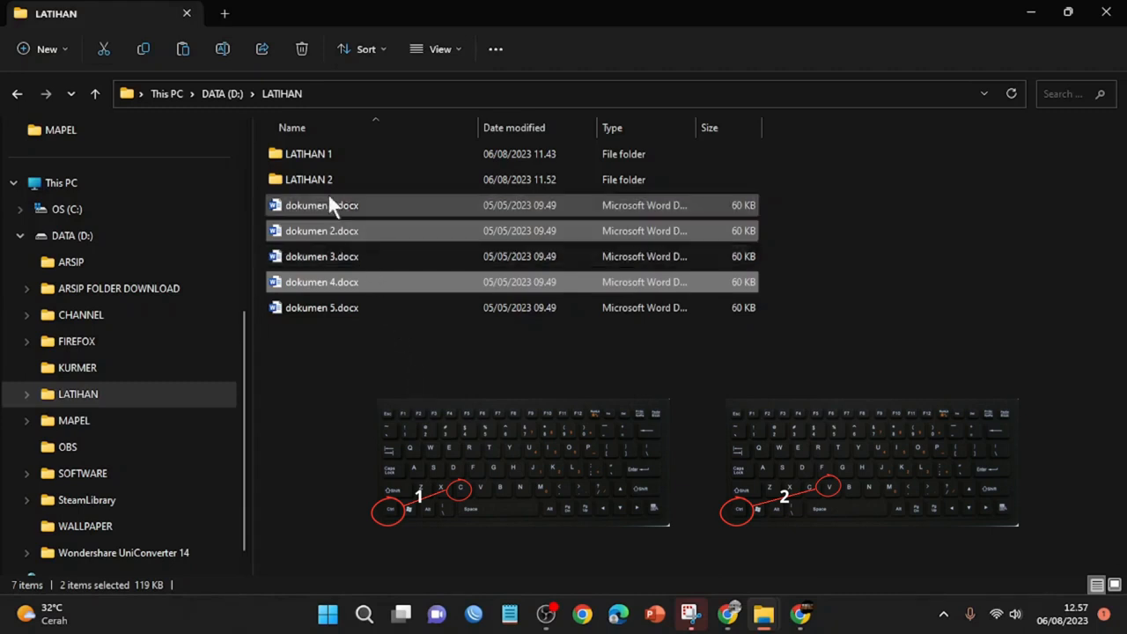
{"action": "double_click", "coordinate": [320, 153]}
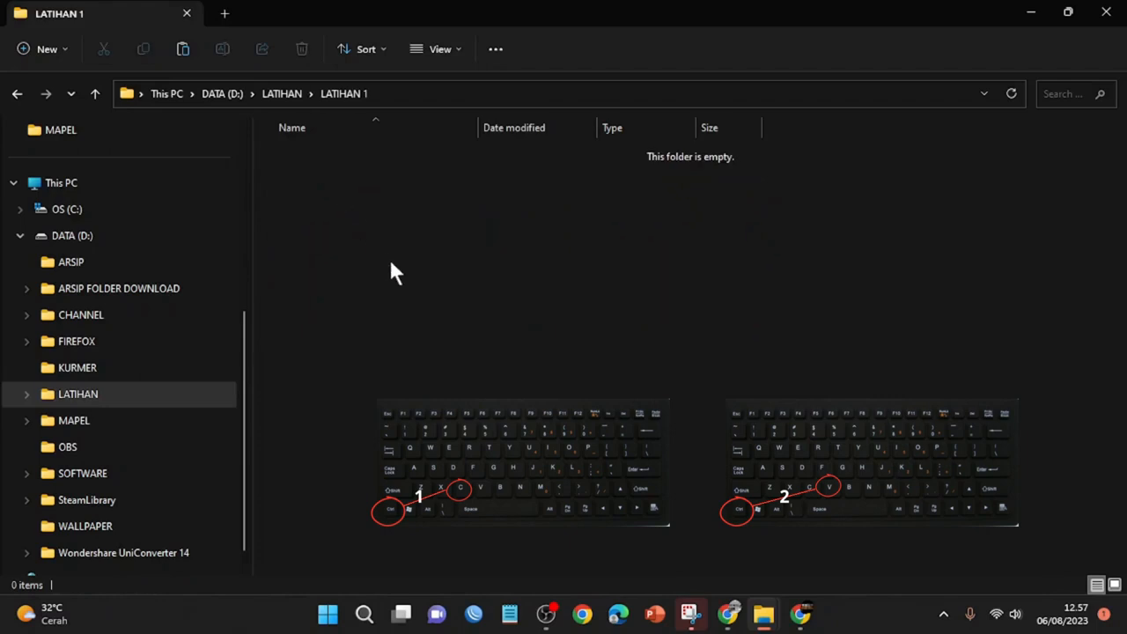
{"action": "key", "text": "ctrl+v"}
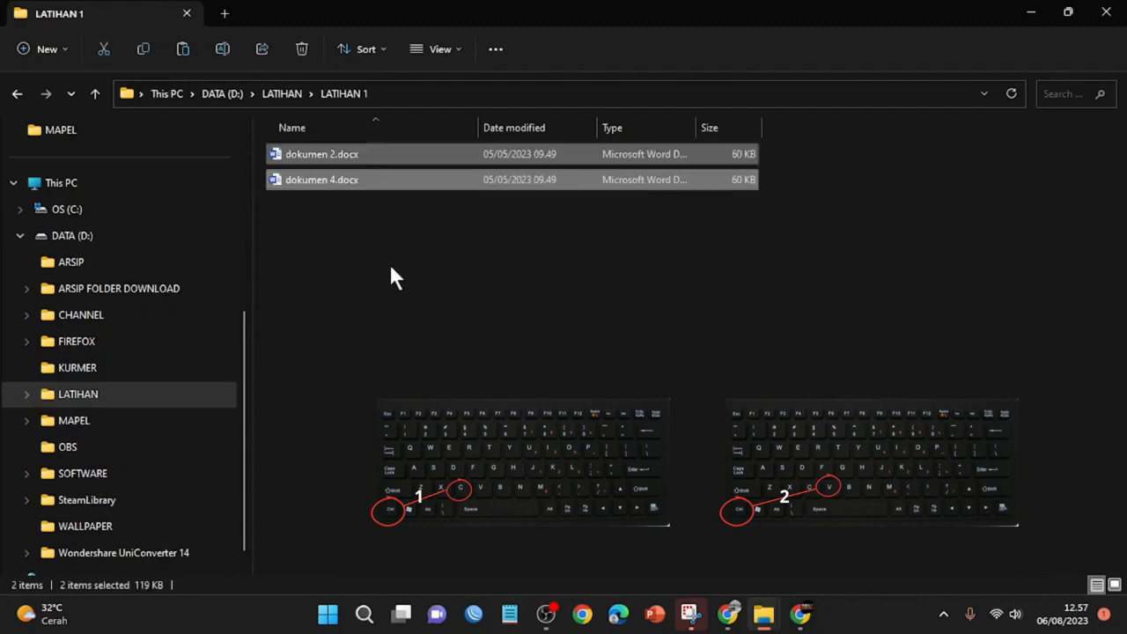
{"action": "left_click", "coordinate": [391, 270]}
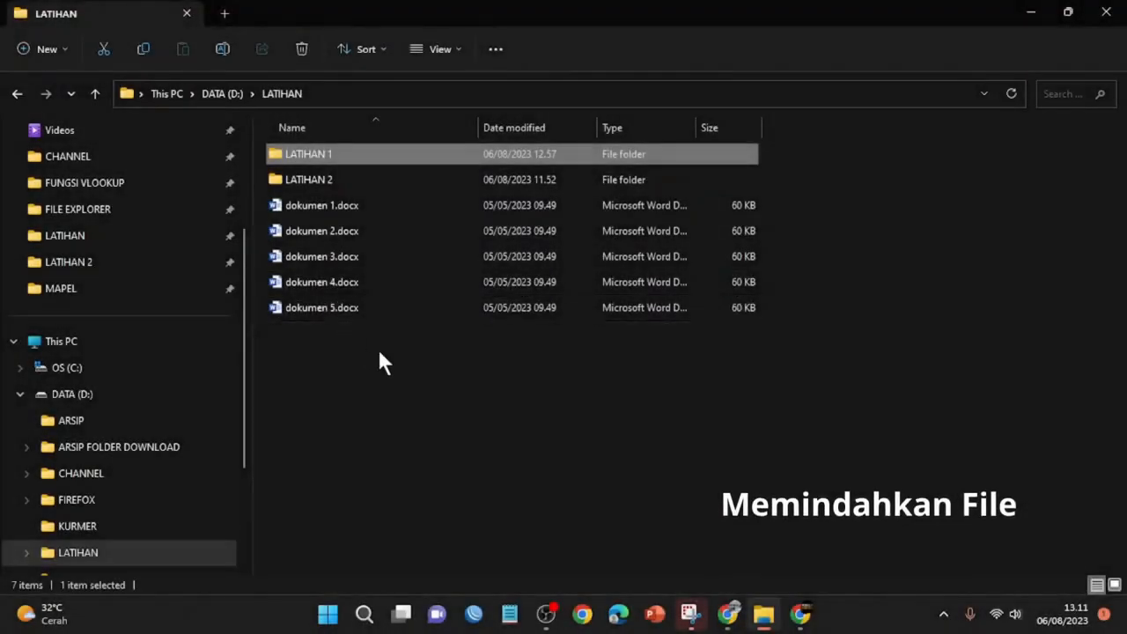
Move dokumen 3.docx from the LATIHAN folder into its LATIHAN 1 subfolder
{"action": "left_click", "coordinate": [365, 252]}
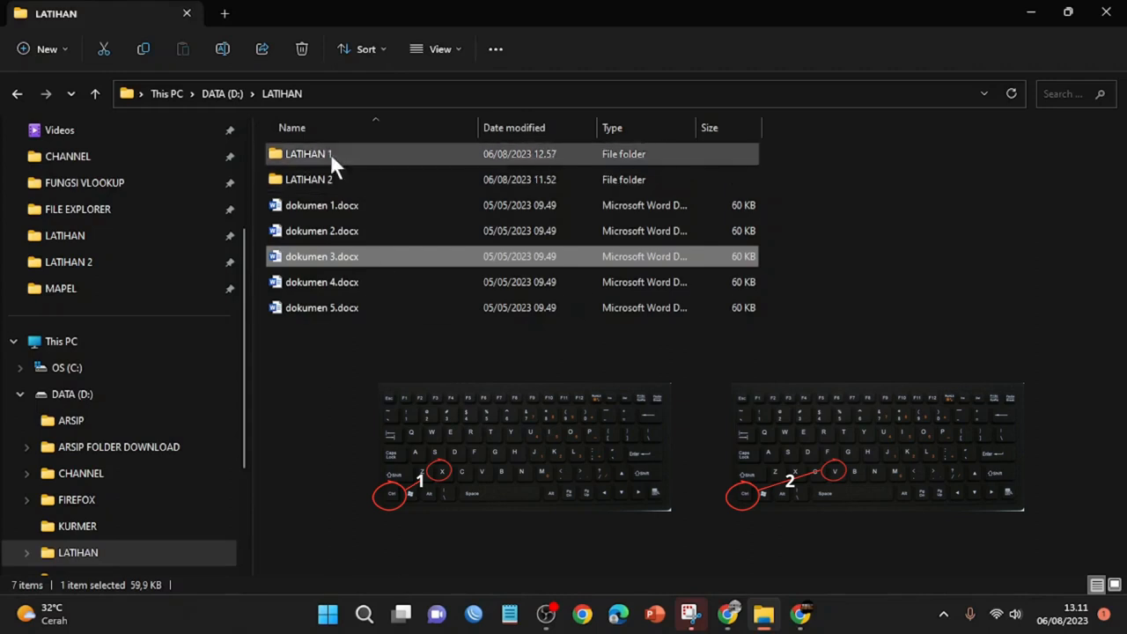
{"action": "left_click", "coordinate": [358, 257]}
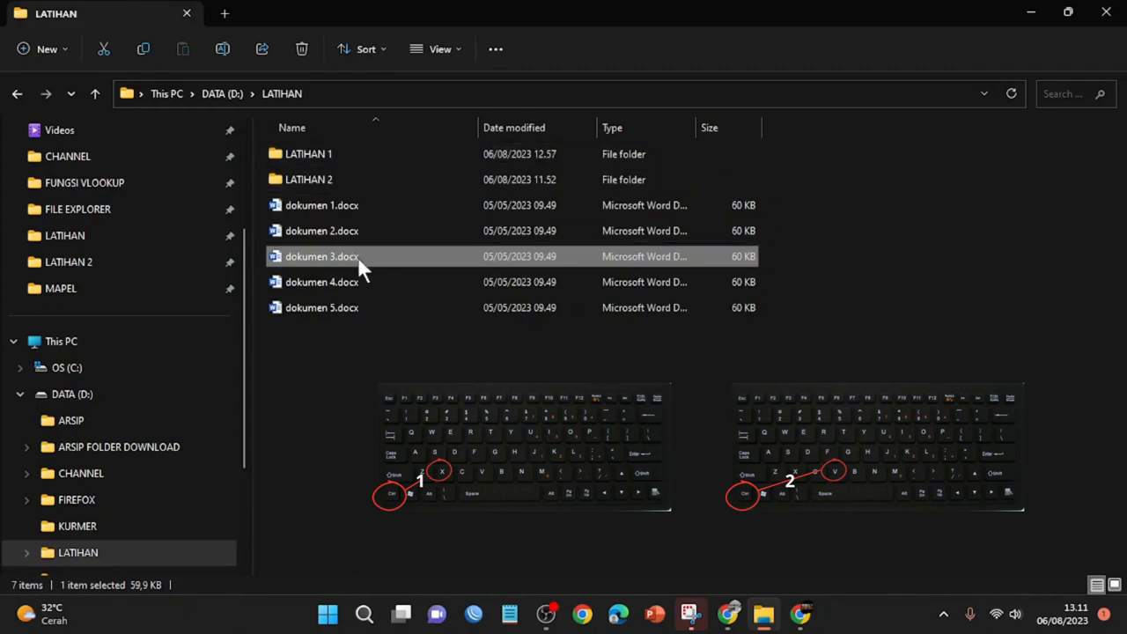
{"action": "left_click", "coordinate": [397, 280]}
{"action": "left_click", "coordinate": [361, 257]}
{"action": "key", "text": "ctrl+x"}
{"action": "left_click", "coordinate": [347, 226]}
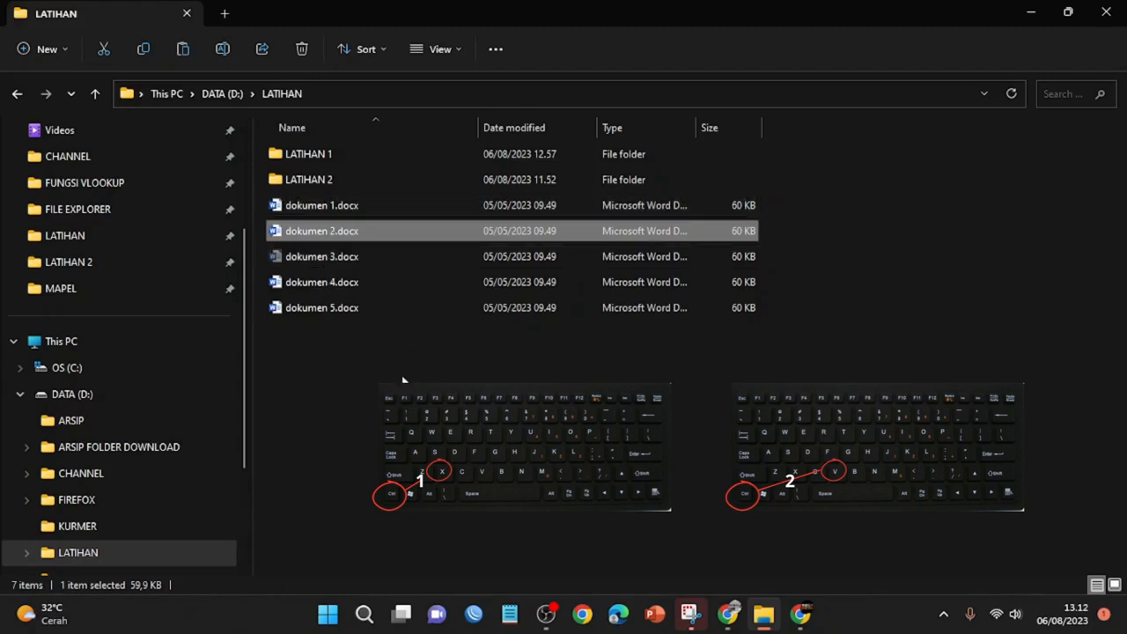
{"action": "double_click", "coordinate": [345, 153]}
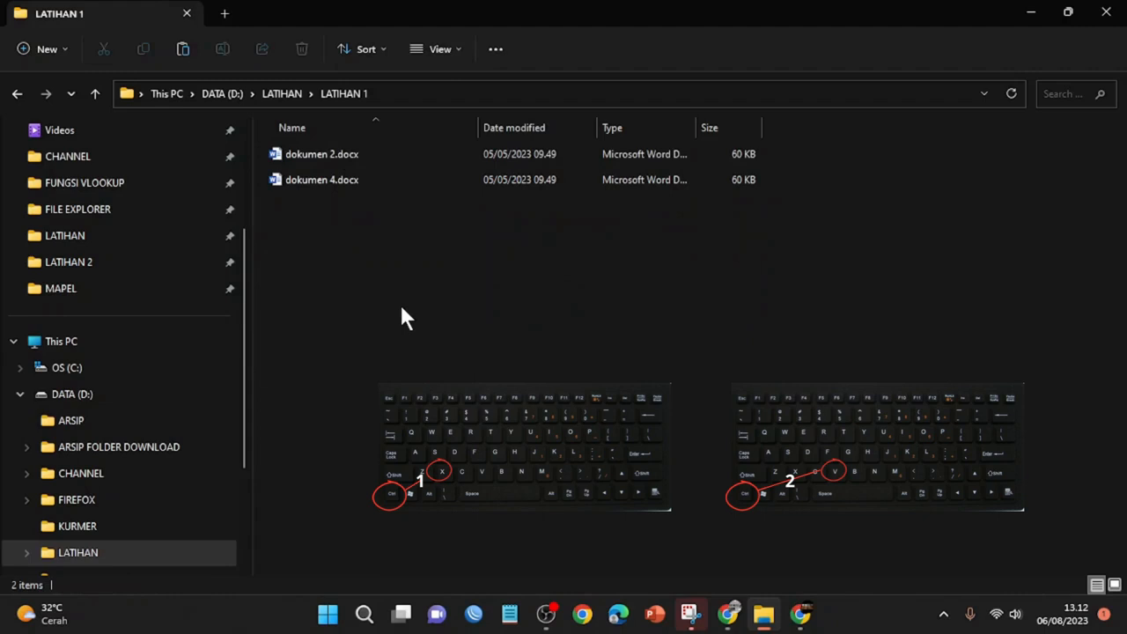
{"action": "key", "text": "ctrl+v"}
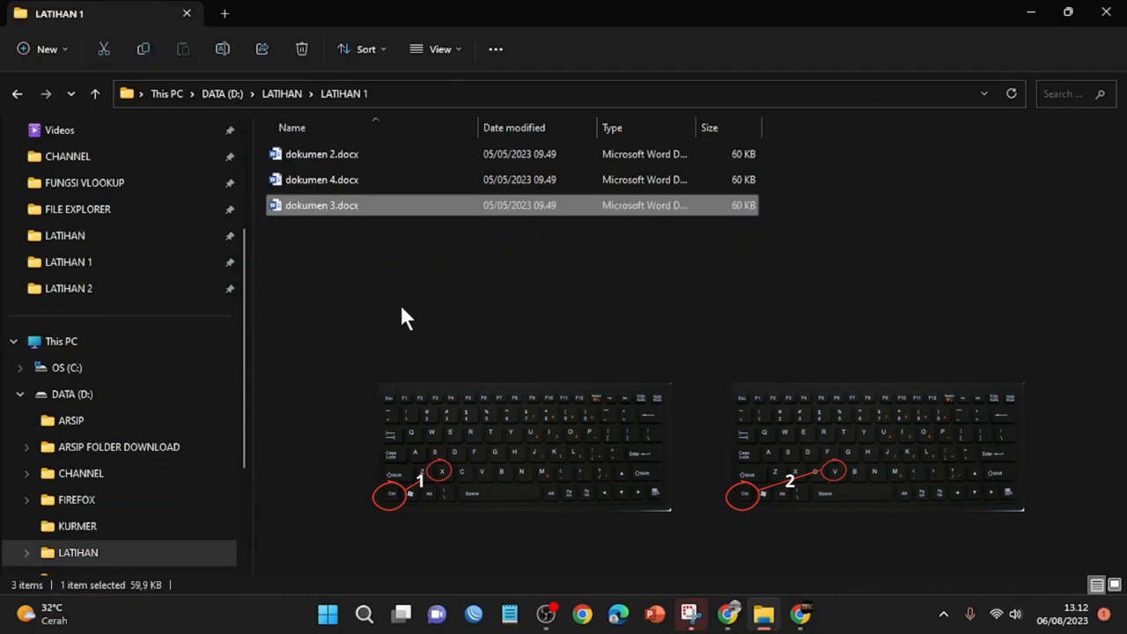
{"action": "left_click", "coordinate": [339, 235]}
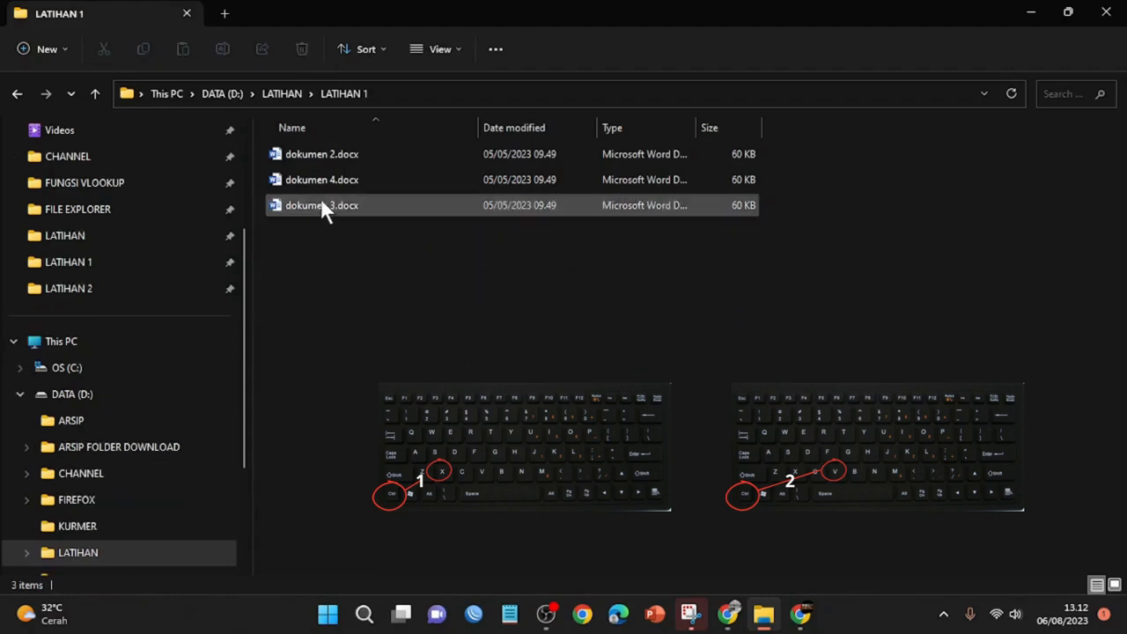
Return to the LATIHAN folder and rename dokumen 1.docx as dokumen 6.docx
{"action": "left_click", "coordinate": [95, 93]}
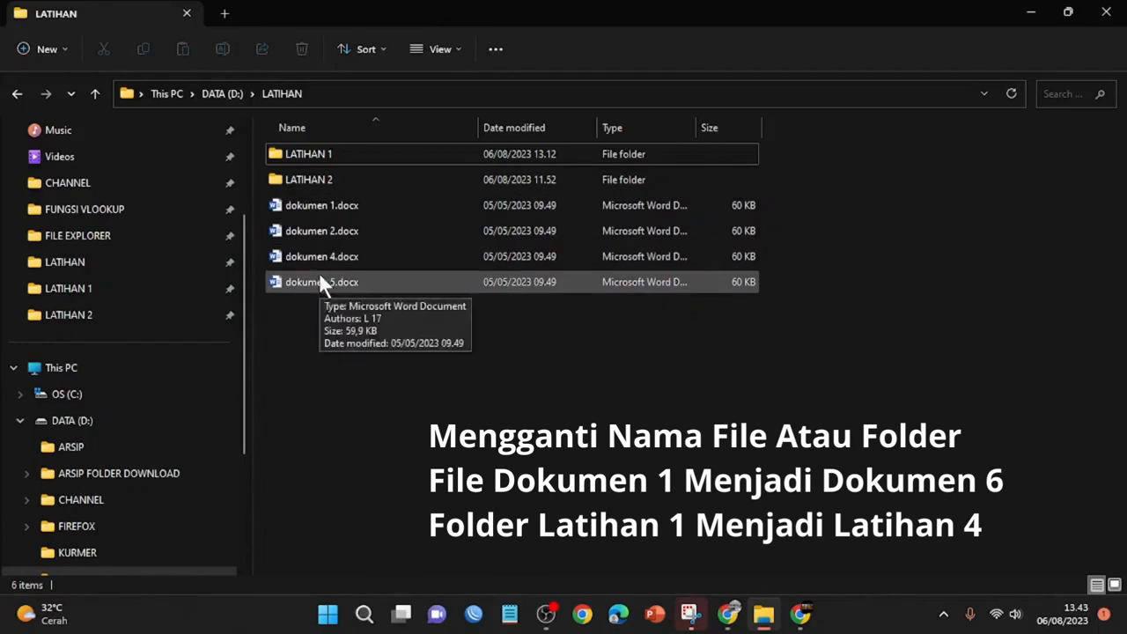
{"action": "right_click", "coordinate": [314, 210]}
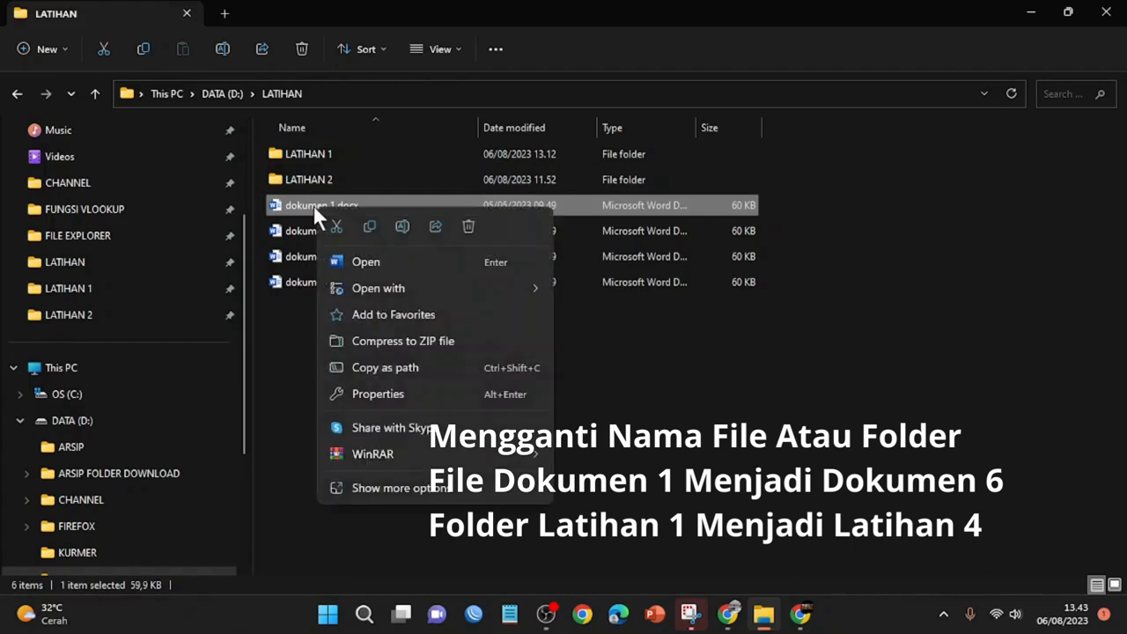
{"action": "left_click", "coordinate": [382, 484]}
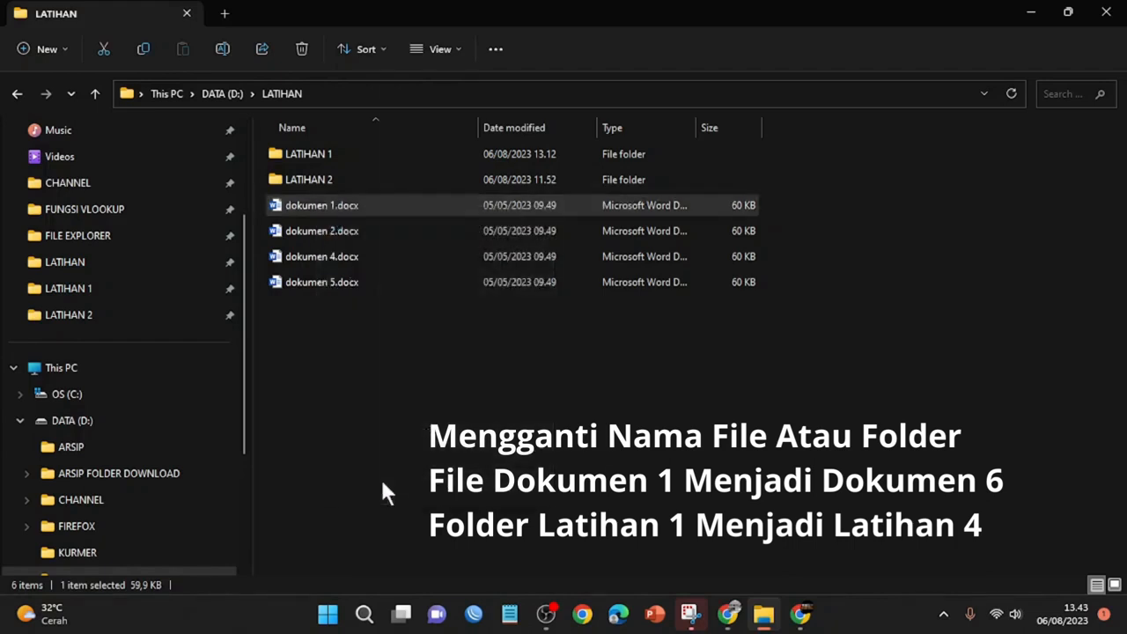
{"action": "left_click", "coordinate": [425, 443]}
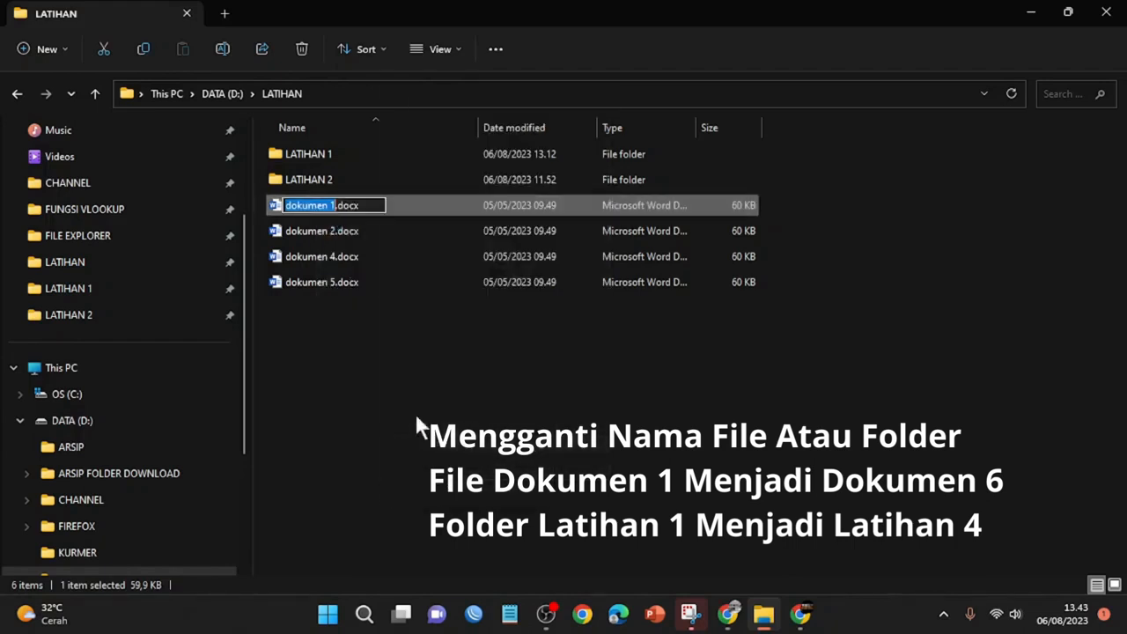
{"action": "double_click", "coordinate": [334, 209]}
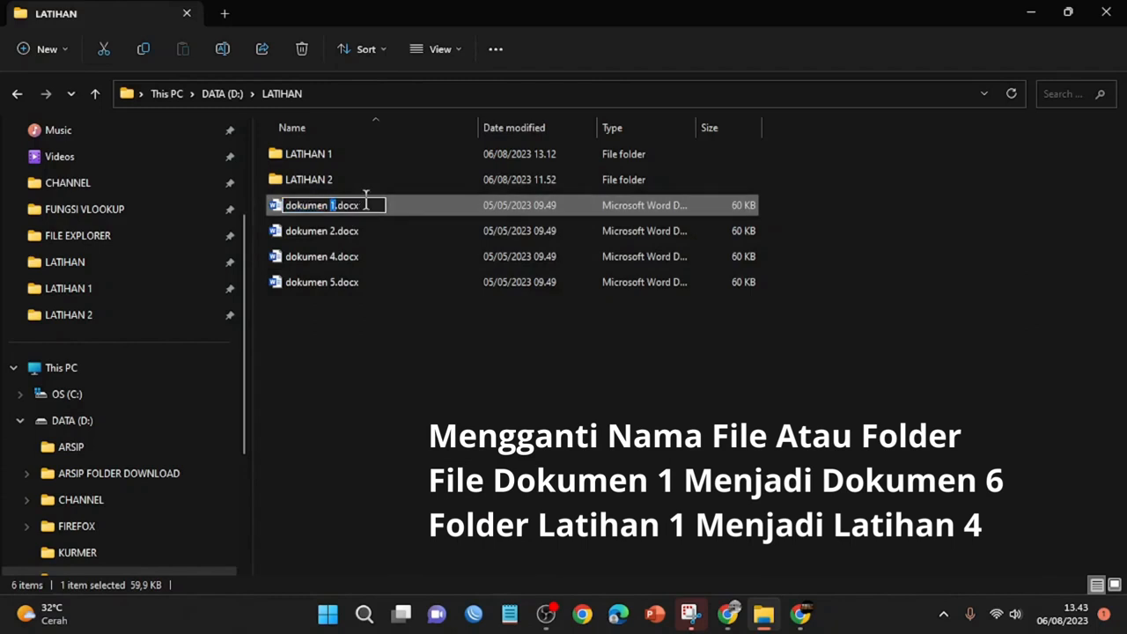
{"action": "type", "text": "6"}
{"action": "key", "text": "Return"}
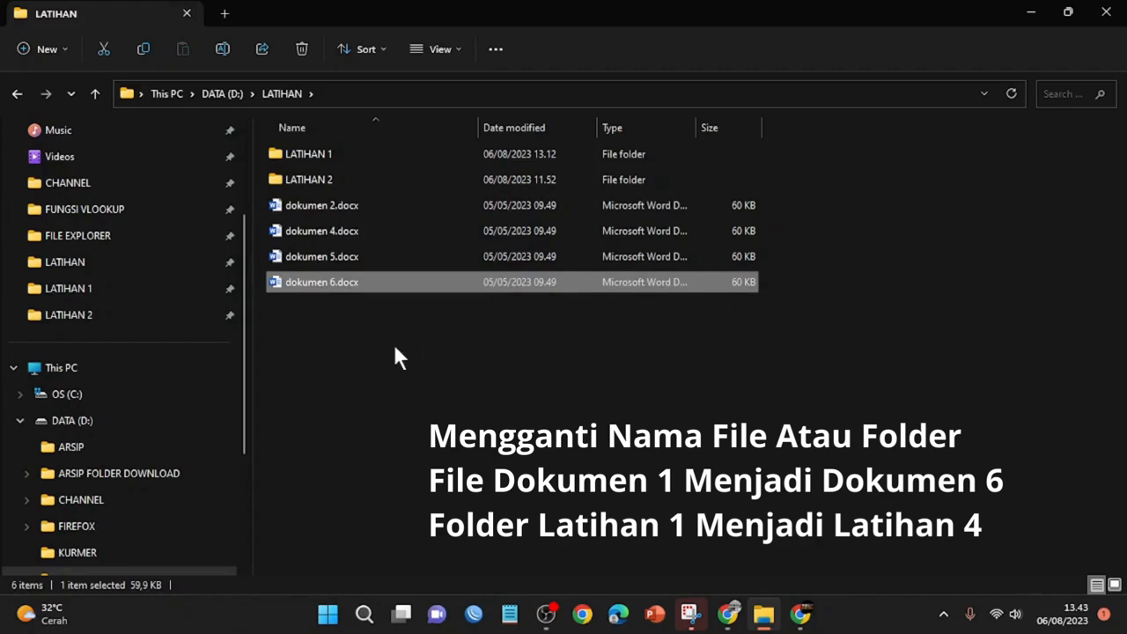
Rename the LATIHAN 1 folder inside LATIHAN as LATIHAN 4
{"action": "left_click", "coordinate": [327, 153]}
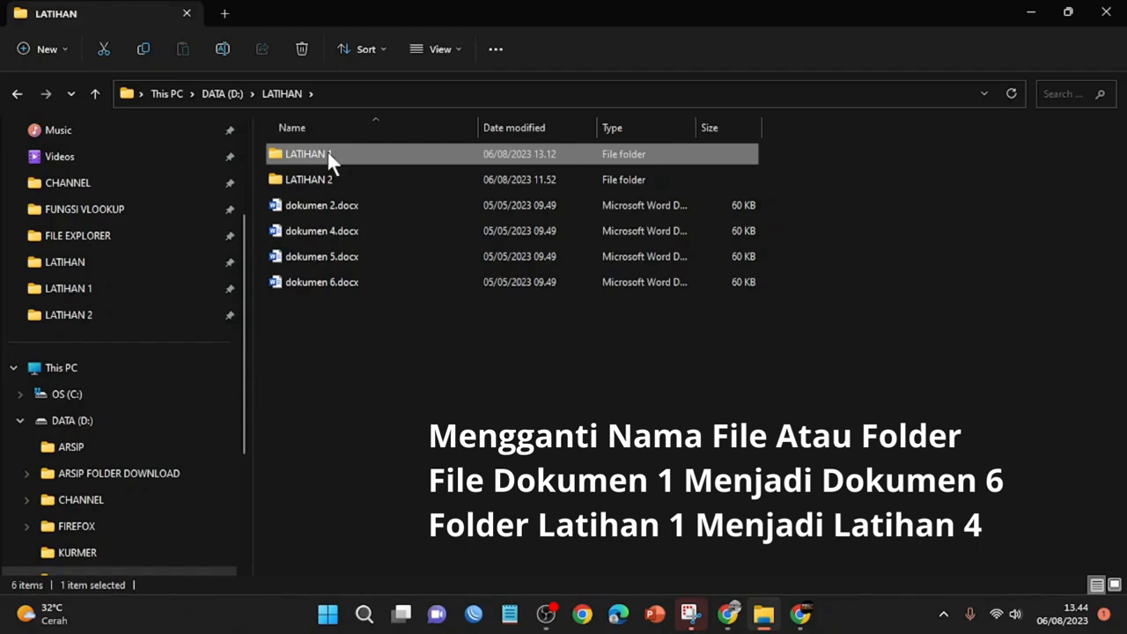
{"action": "right_click", "coordinate": [331, 161]}
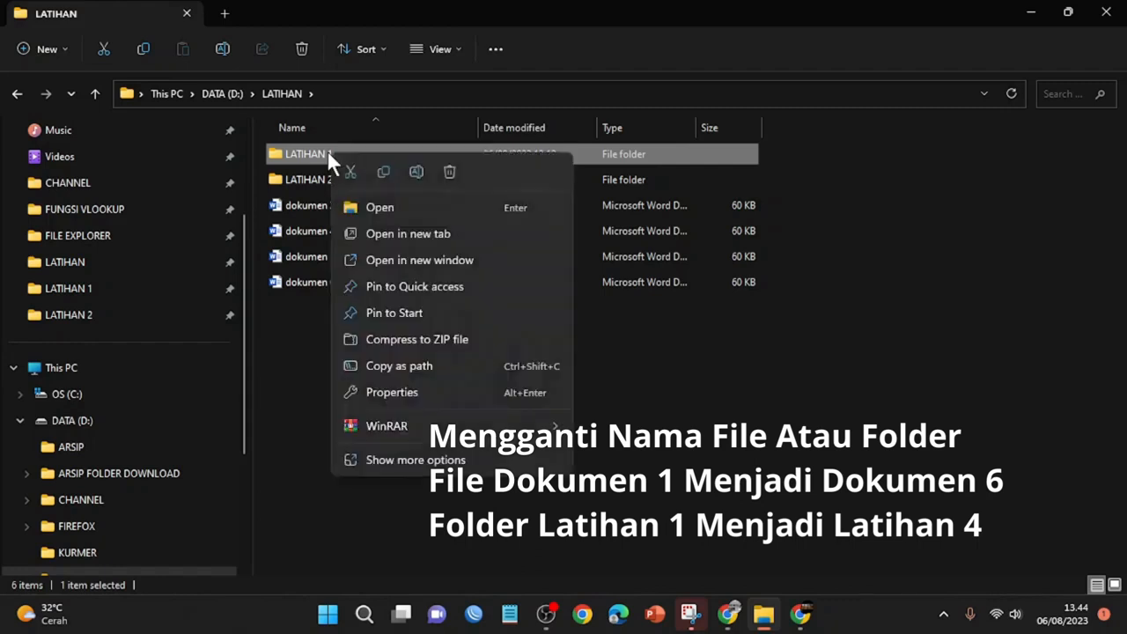
{"action": "left_click", "coordinate": [394, 460]}
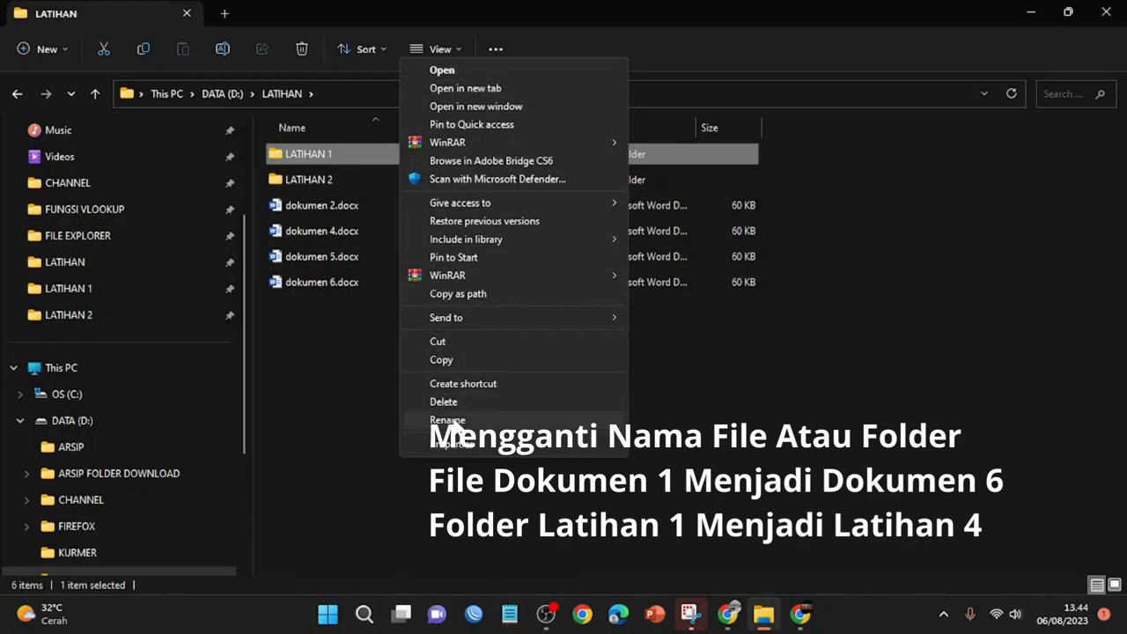
{"action": "left_click", "coordinate": [447, 420]}
{"action": "left_click", "coordinate": [348, 155]}
{"action": "key", "text": "BackSpace"}
{"action": "type", "text": "4"}
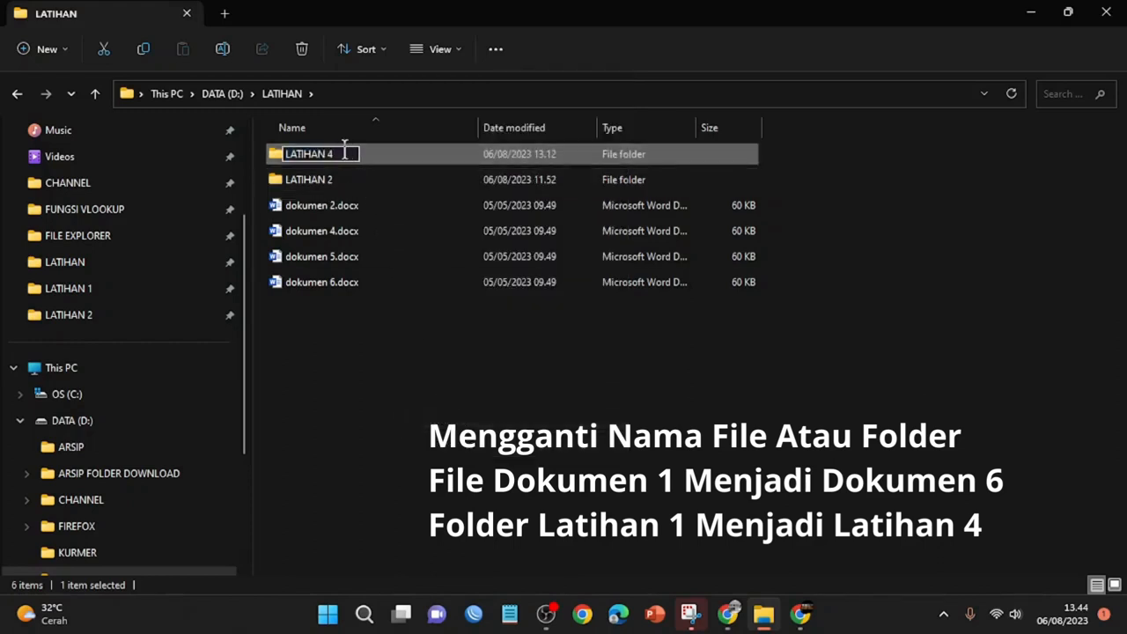
{"action": "key", "text": "Return"}
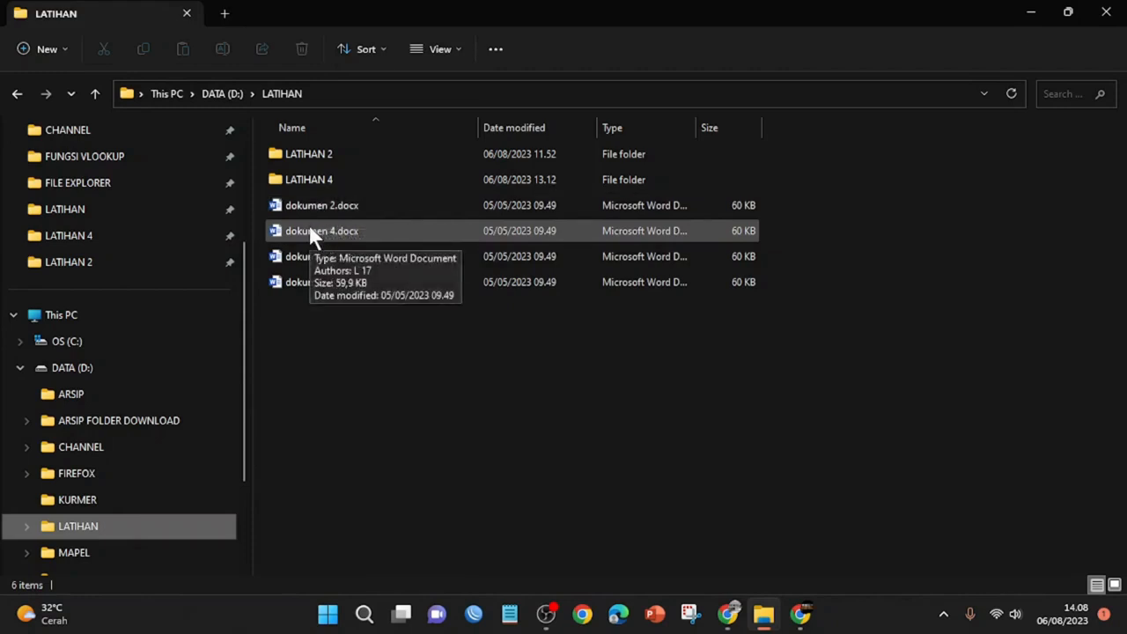
{"action": "left_click", "coordinate": [310, 204]}
{"action": "left_click", "coordinate": [306, 224], "text": "ctrl"}
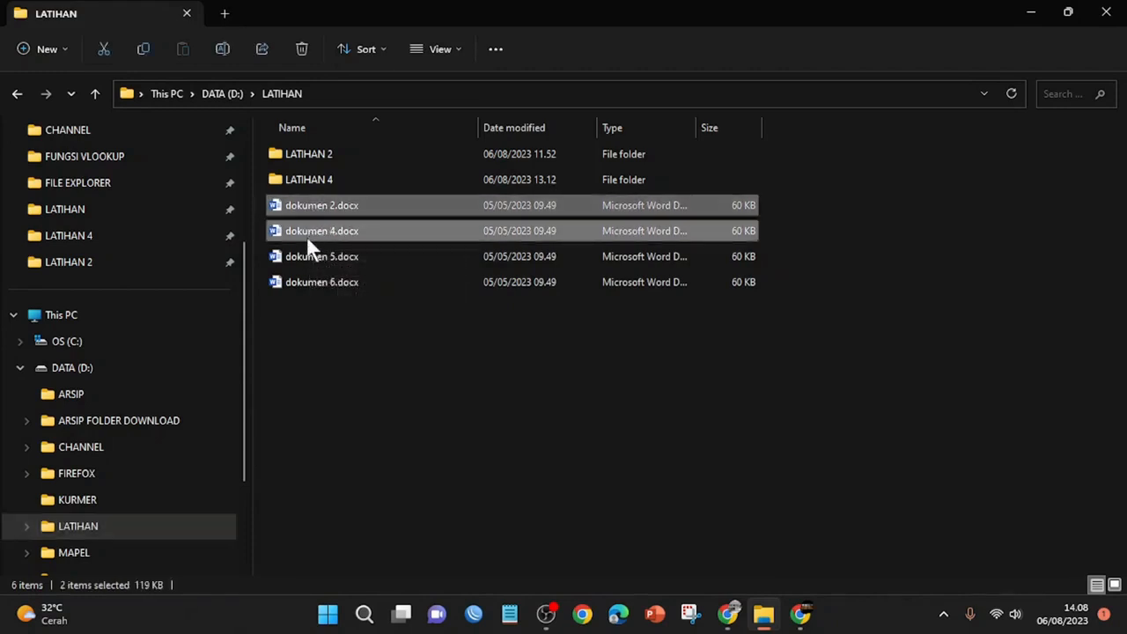
{"action": "left_click", "coordinate": [308, 257], "text": "ctrl"}
{"action": "left_click", "coordinate": [309, 283], "text": "ctrl"}
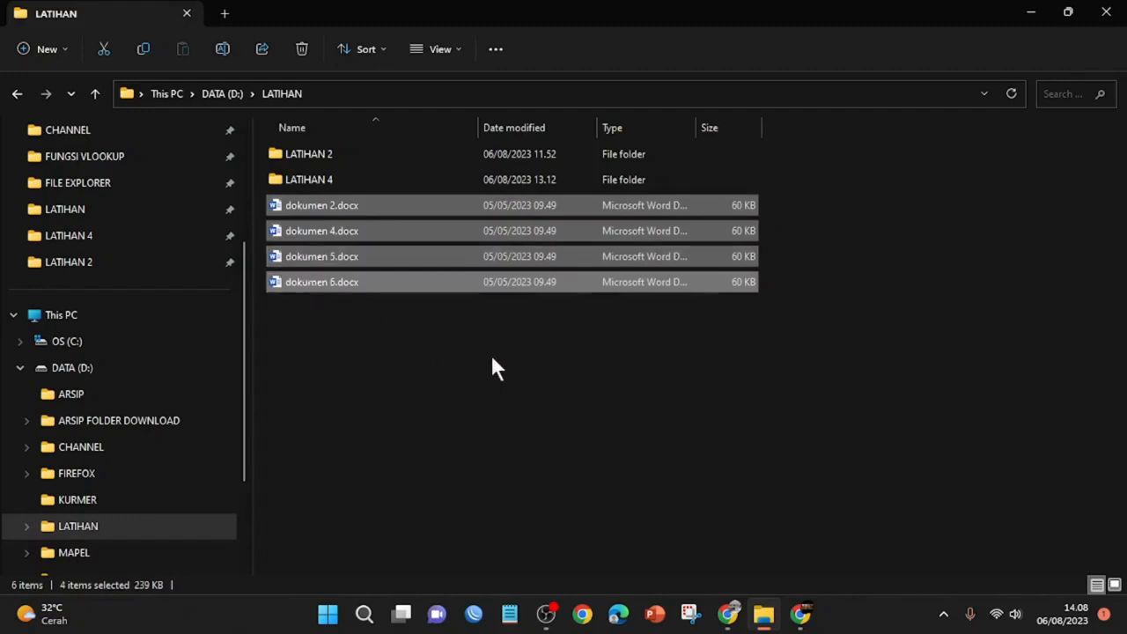
{"action": "left_click", "coordinate": [413, 343]}
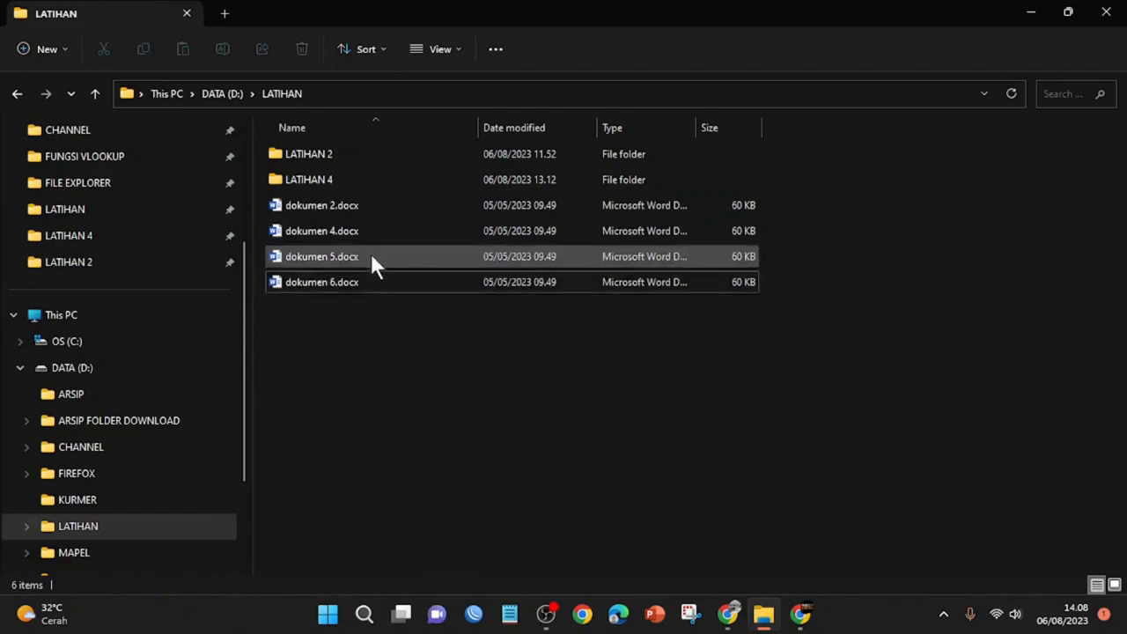
Delete dokumen 2.docx and dokumen 4.docx together from the LATIHAN folder
{"action": "left_click", "coordinate": [347, 205]}
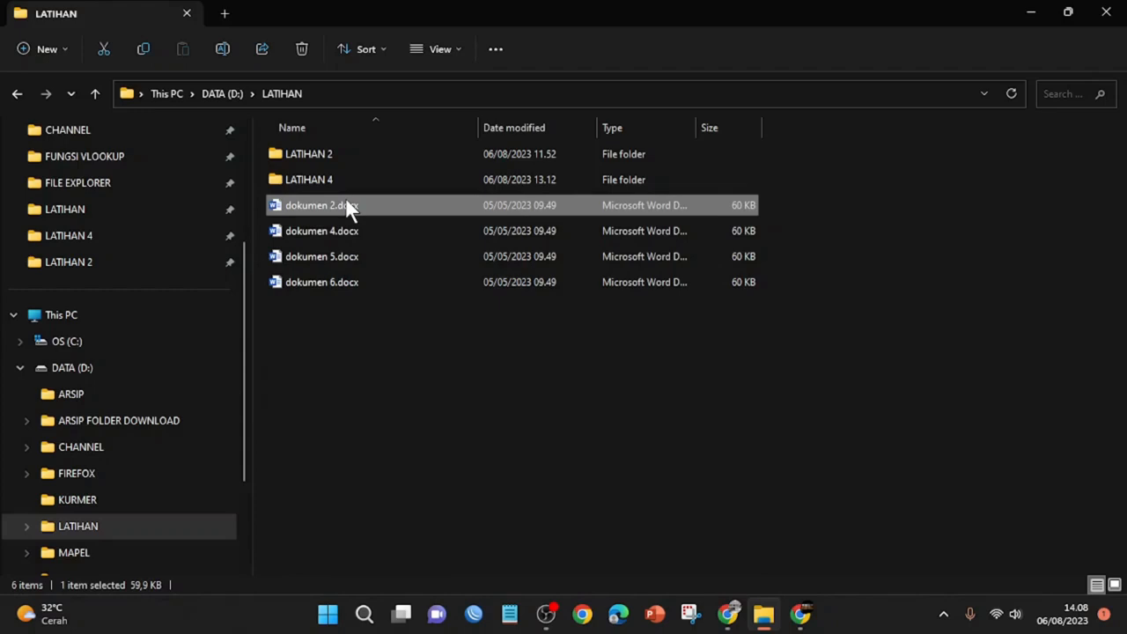
{"action": "left_click", "coordinate": [344, 231], "text": "ctrl"}
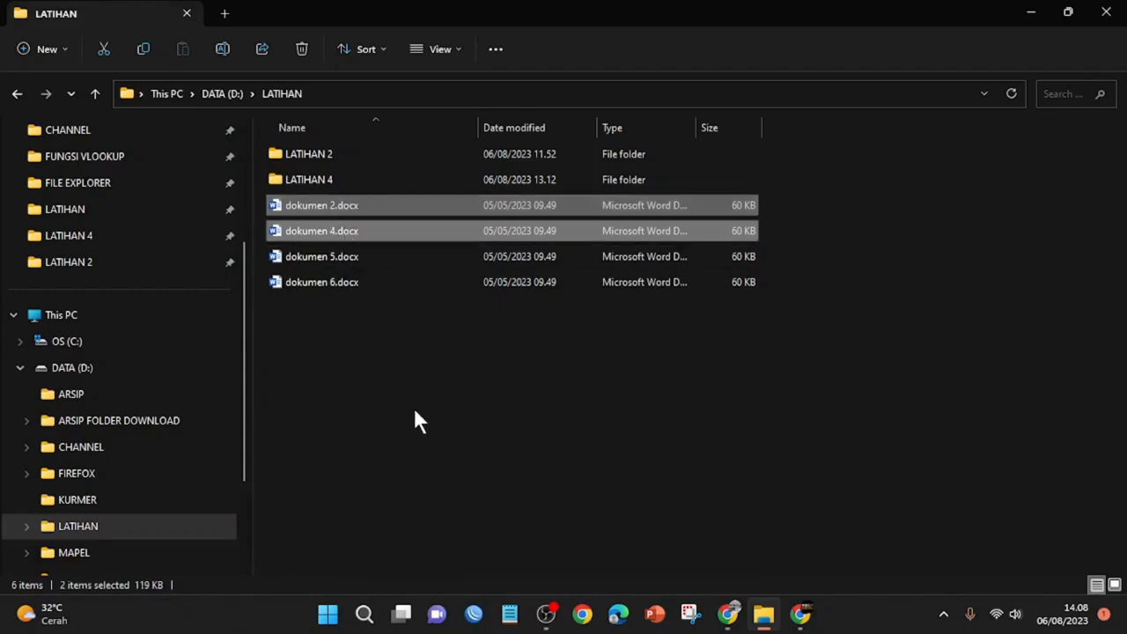
{"action": "key", "text": "Delete"}
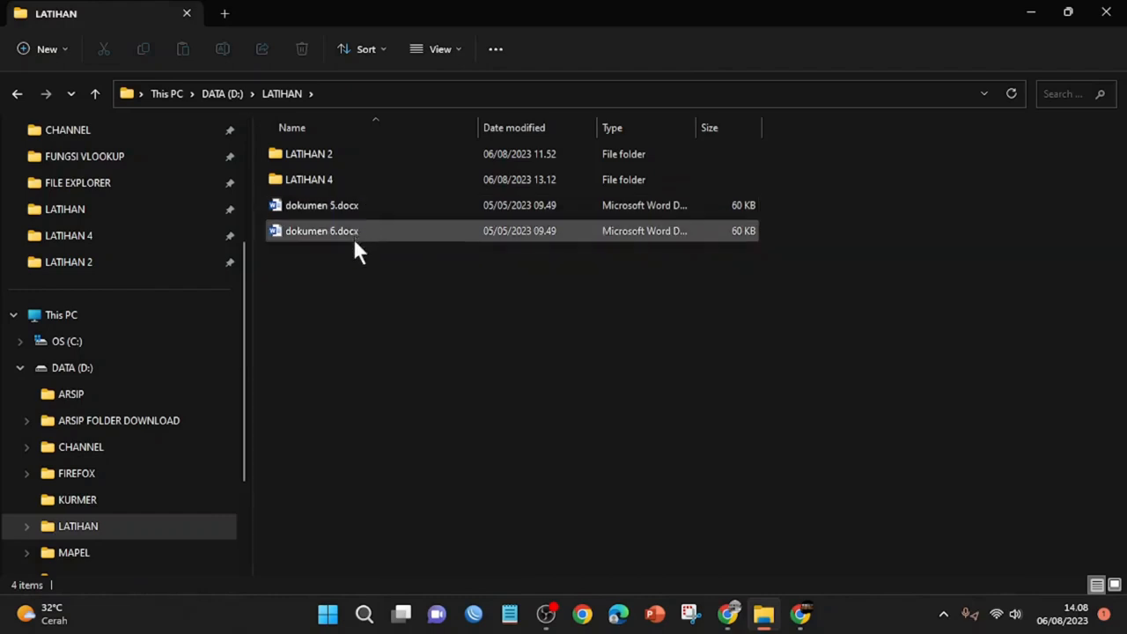
Open the Recycle Bin from the desktop and view the actions available for the deleted dokumen 2.docx
{"action": "left_click", "coordinate": [1032, 13]}
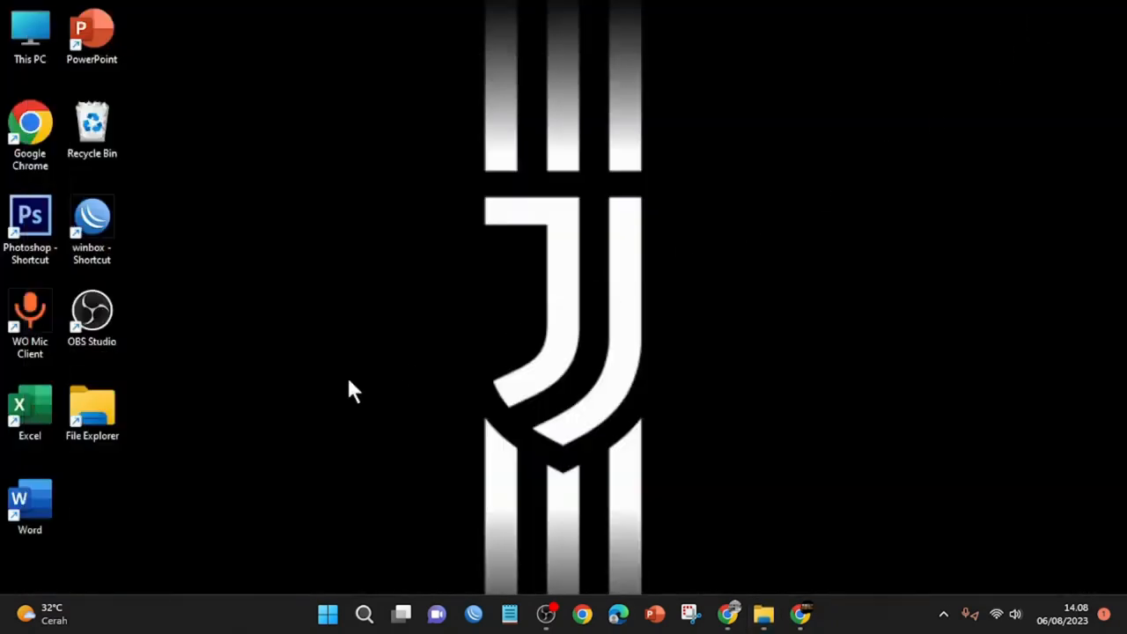
{"action": "double_click", "coordinate": [92, 125]}
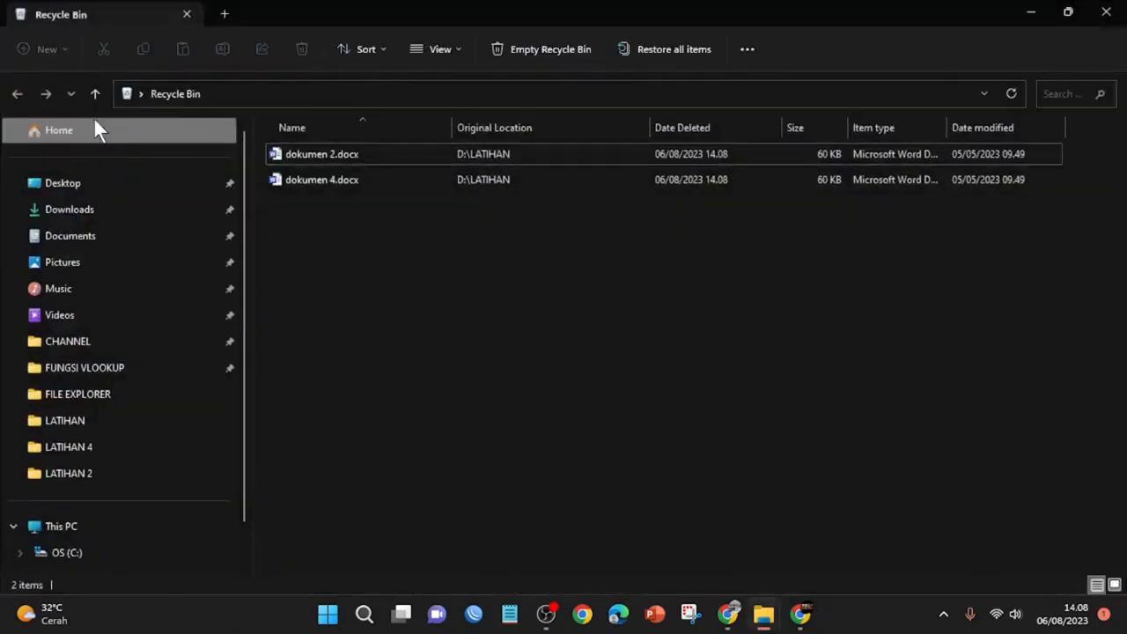
{"action": "left_click", "coordinate": [318, 158]}
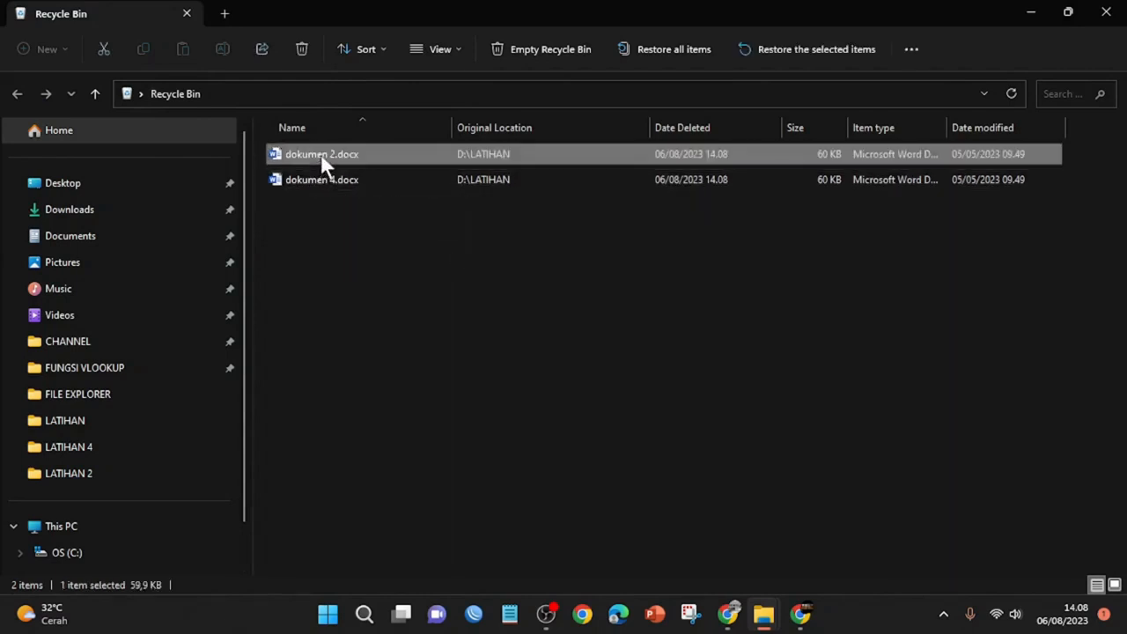
{"action": "right_click", "coordinate": [326, 164]}
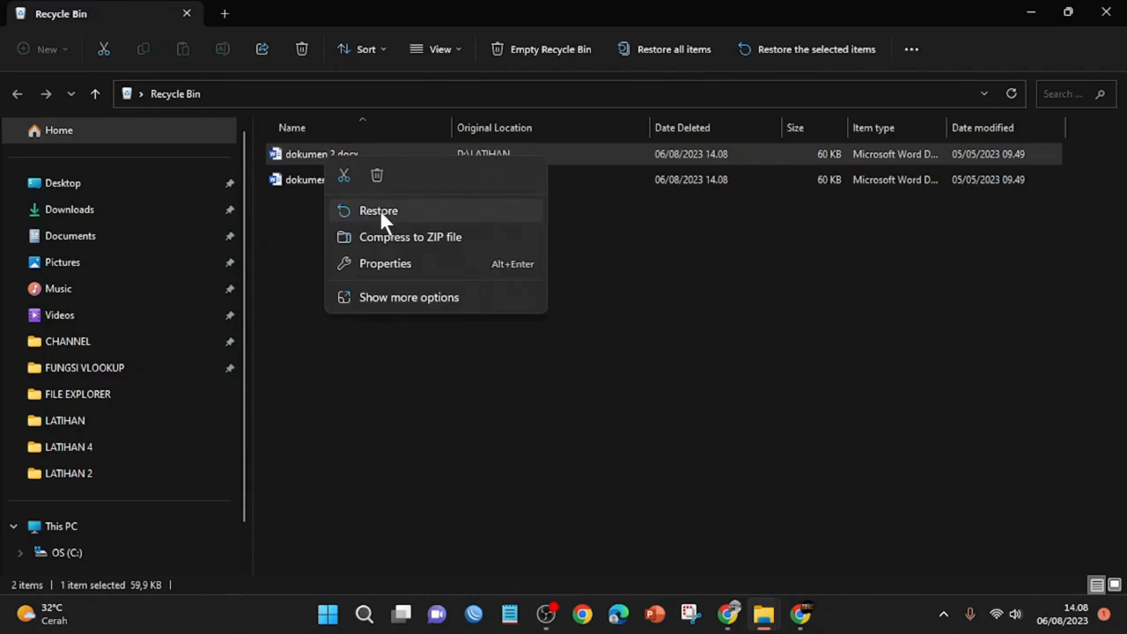
{"action": "left_click", "coordinate": [274, 179]}
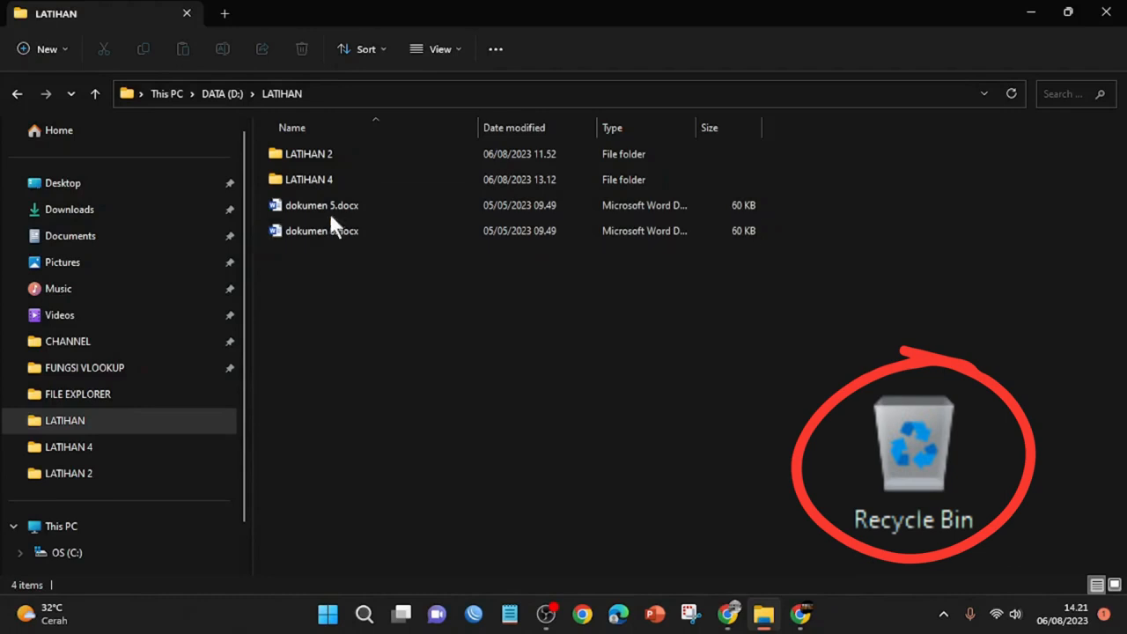
Open the Recycle Bin from the desktop and restore dokumen 2.docx and dokumen 4.docx together
{"action": "left_click", "coordinate": [1030, 13]}
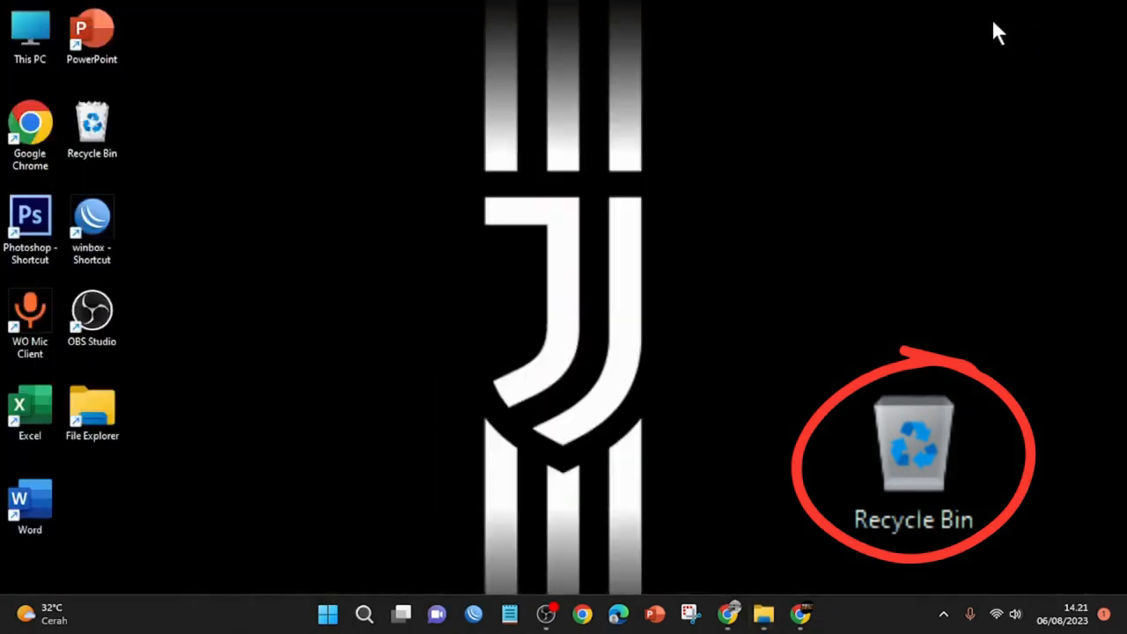
{"action": "double_click", "coordinate": [93, 124]}
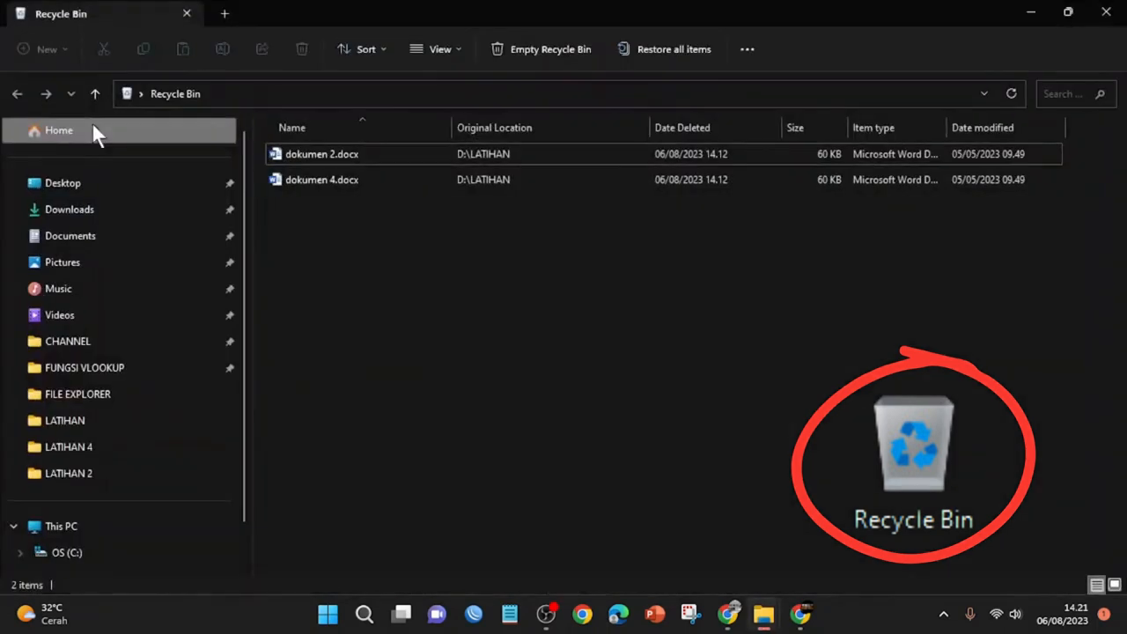
{"action": "left_click", "coordinate": [329, 158]}
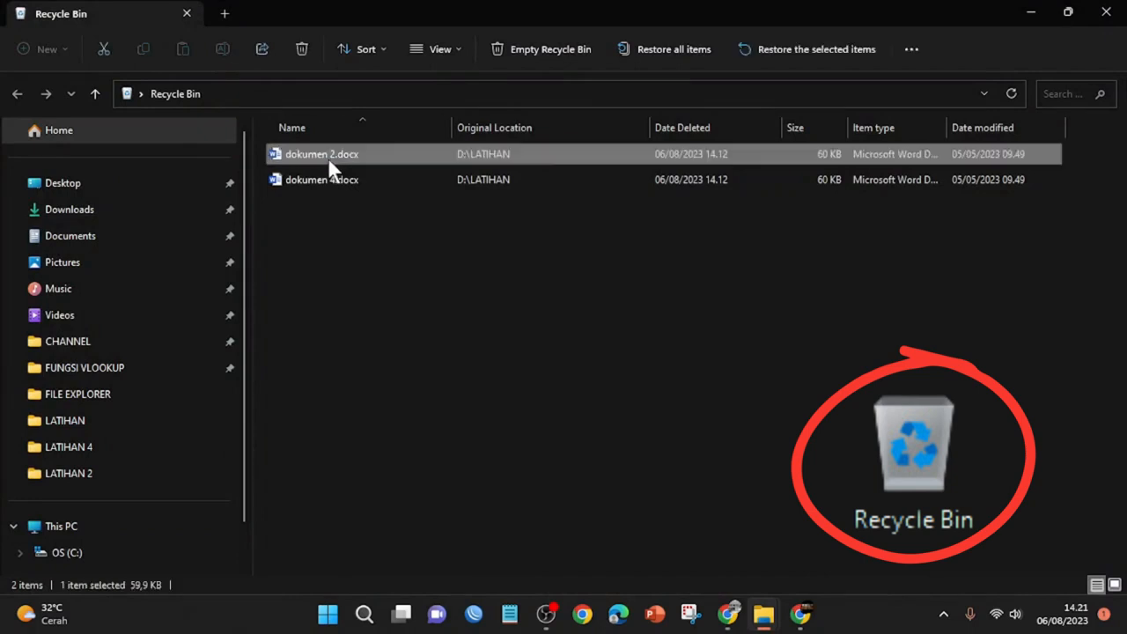
{"action": "left_click", "coordinate": [326, 180], "text": "ctrl"}
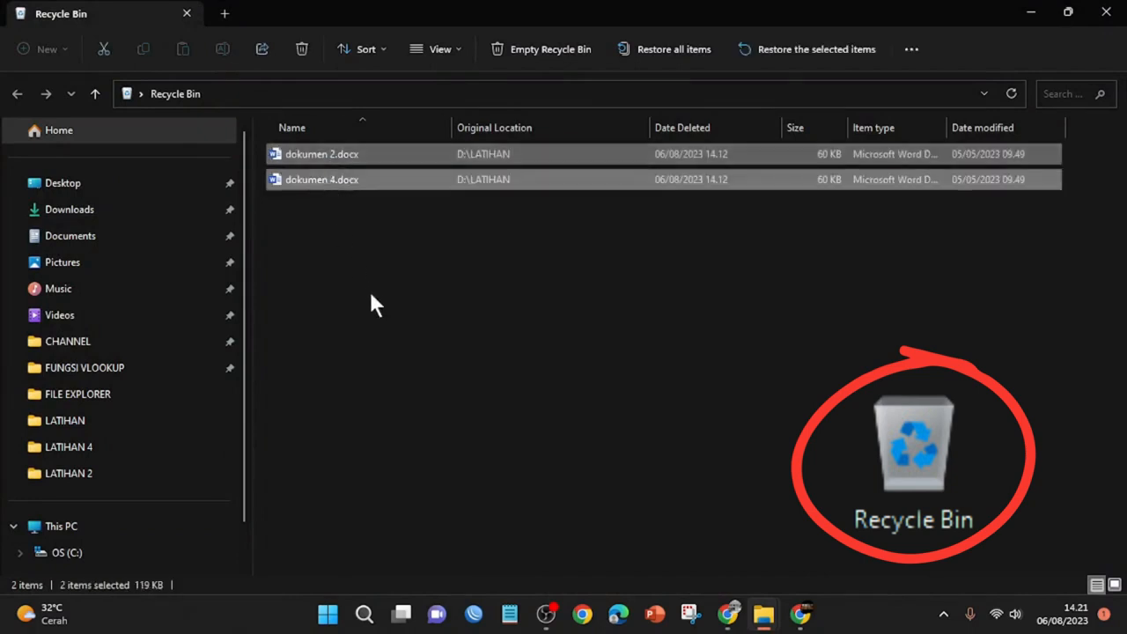
{"action": "right_click", "coordinate": [344, 178]}
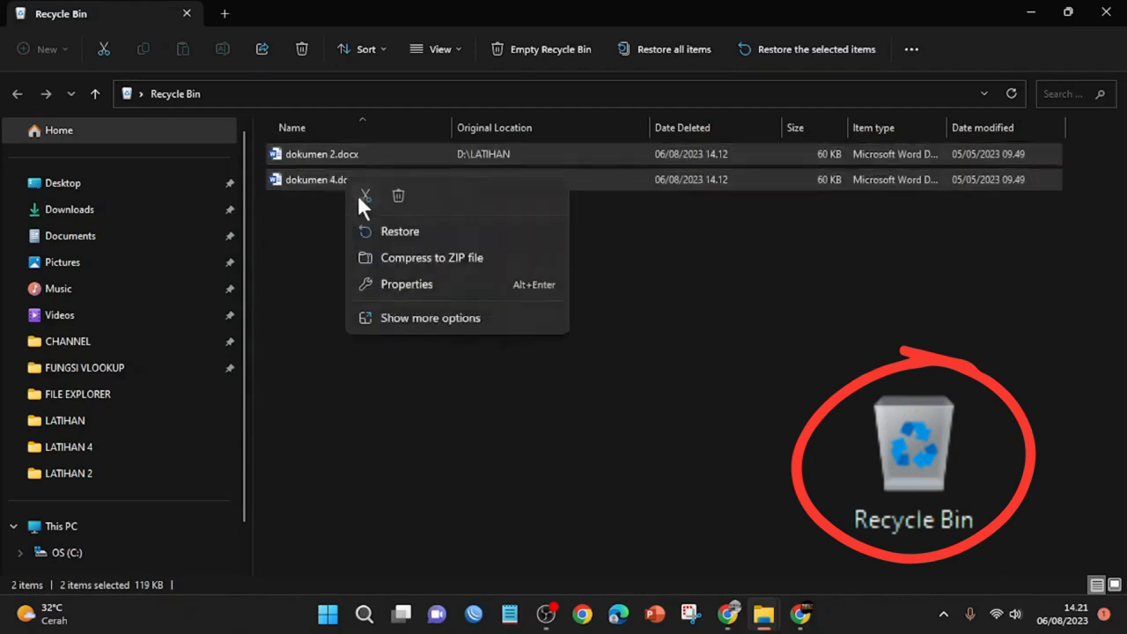
{"action": "left_click", "coordinate": [382, 231]}
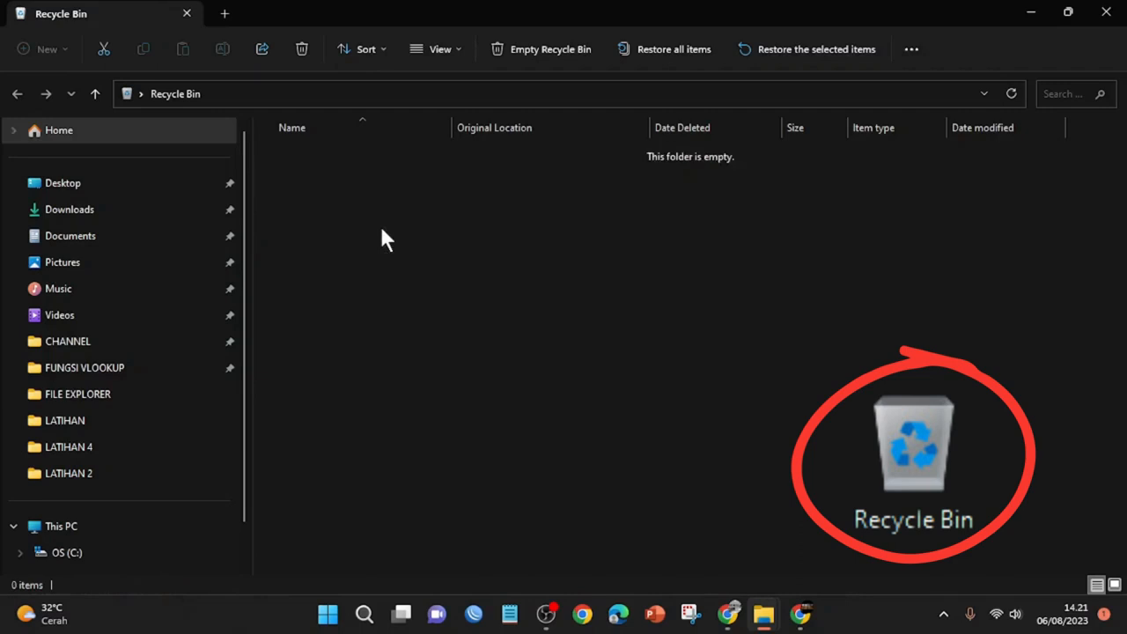
Check the LATIHAN folder and the Recycle Bin for the restored files, ending in LATIHAN
{"action": "left_click", "coordinate": [88, 419]}
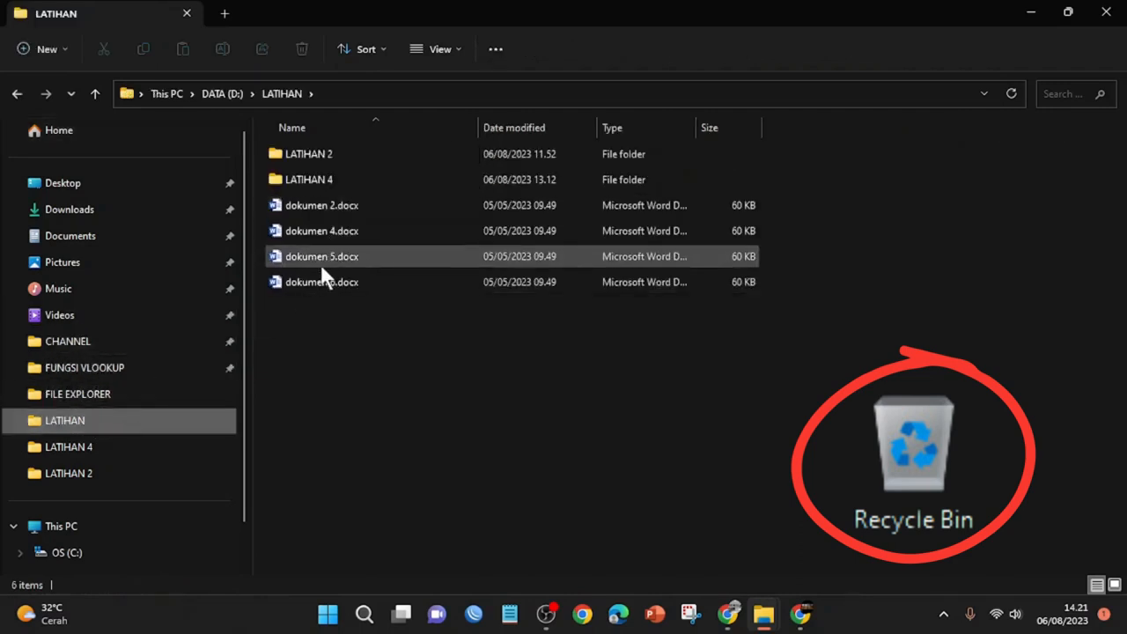
{"action": "left_click", "coordinate": [15, 94]}
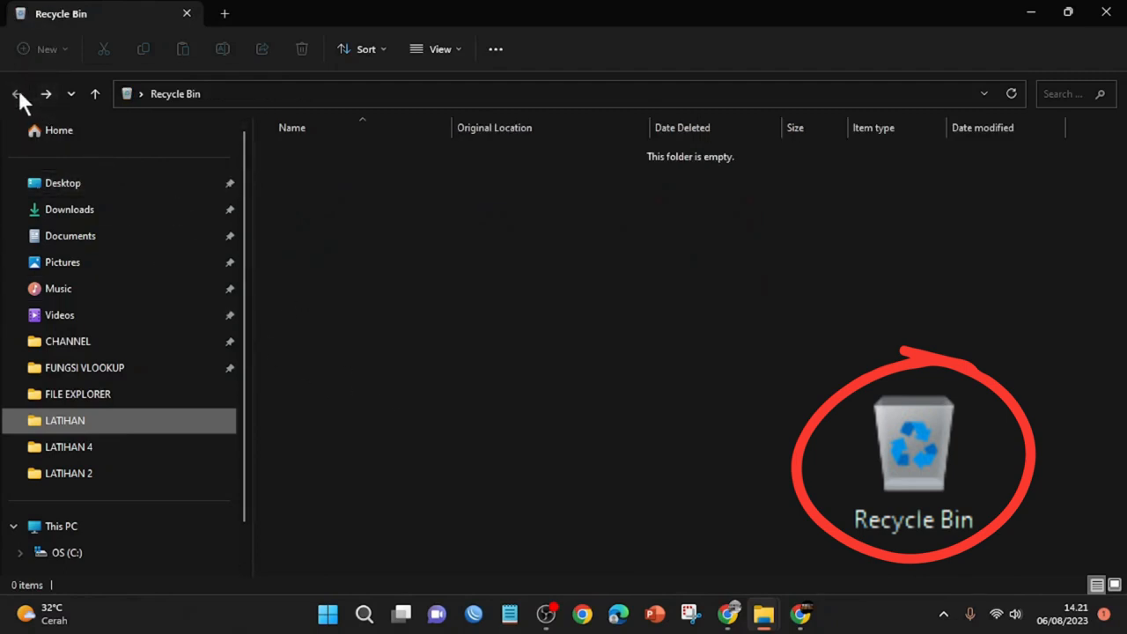
{"action": "left_click", "coordinate": [98, 419]}
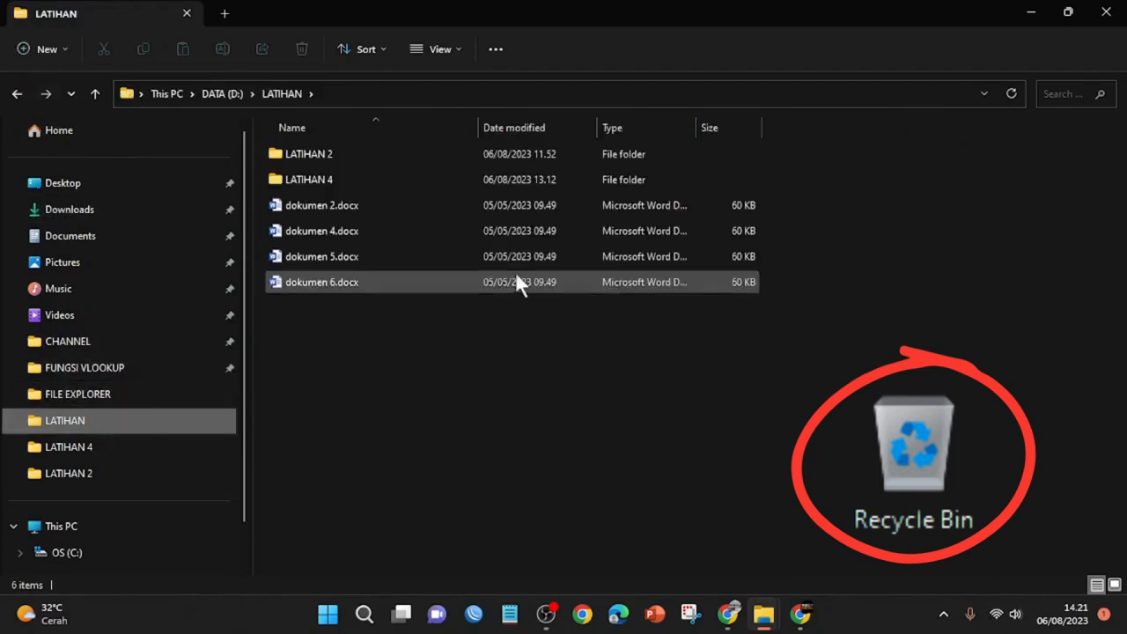
Delete dokumen 2.docx from the LATIHAN folder, and permanently delete it from the Recycle Bin
{"action": "left_click", "coordinate": [335, 205]}
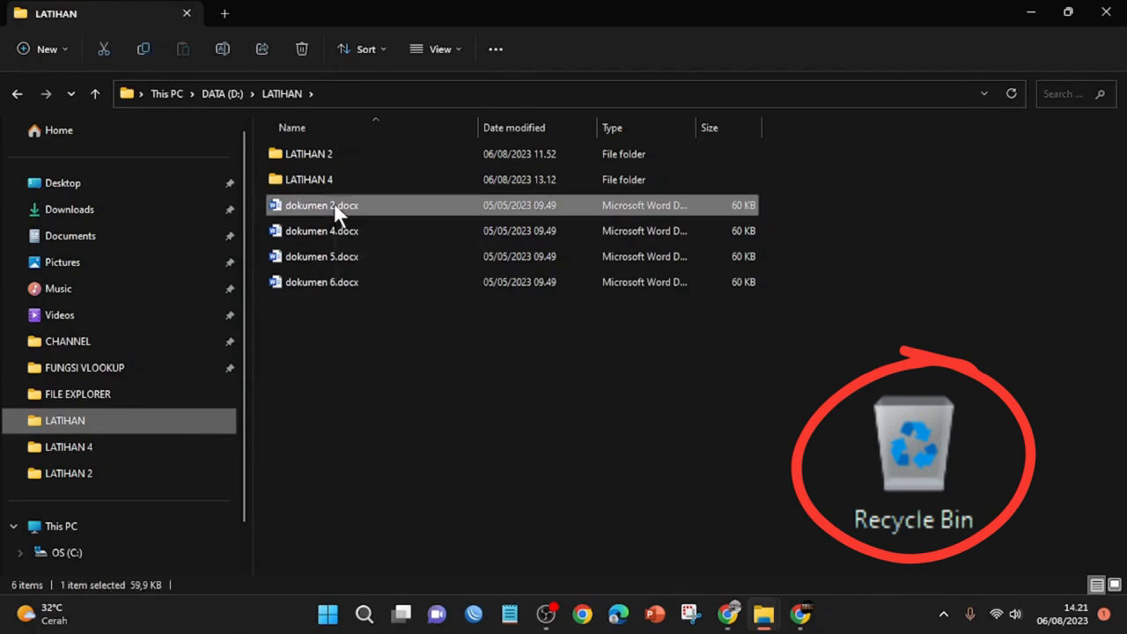
{"action": "key", "text": "Delete"}
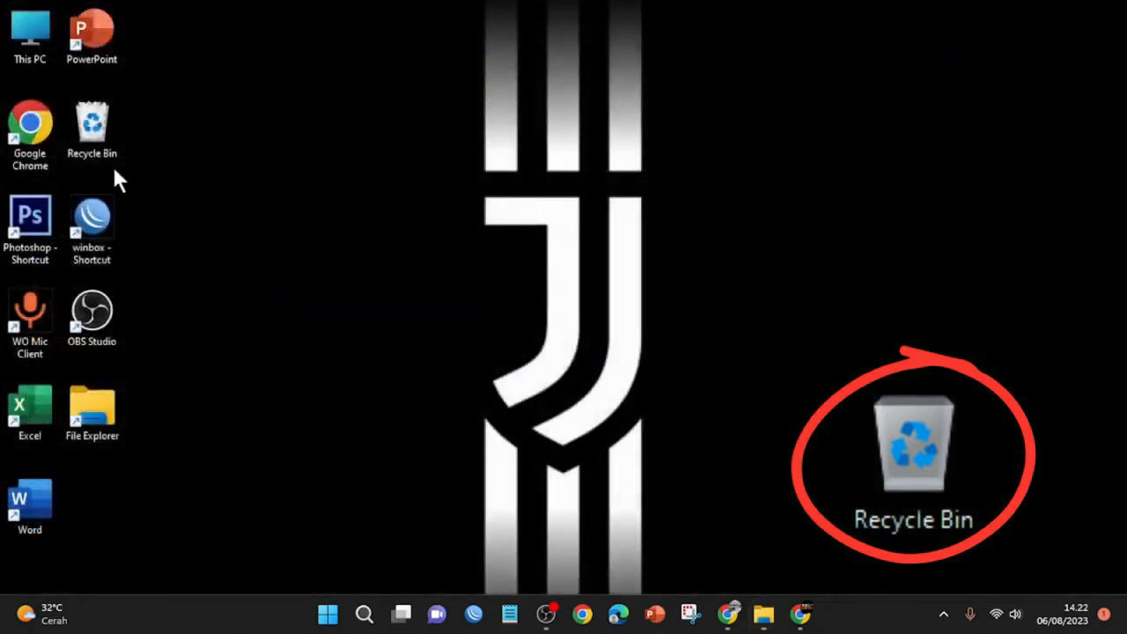
{"action": "double_click", "coordinate": [105, 148]}
{"action": "left_click", "coordinate": [275, 154]}
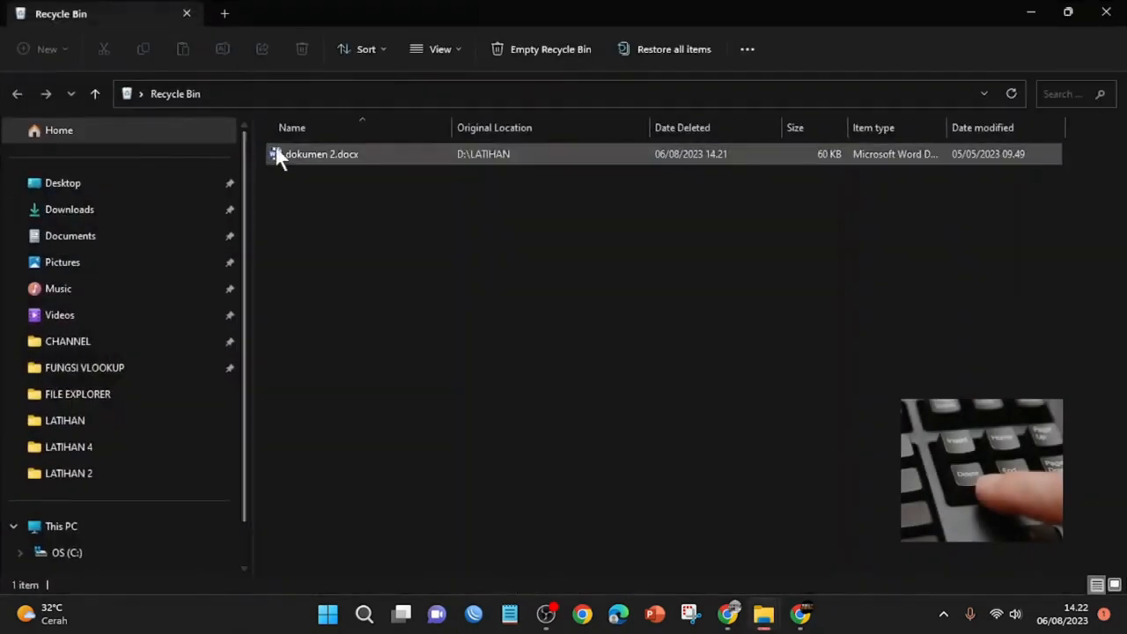
{"action": "key", "text": "Delete"}
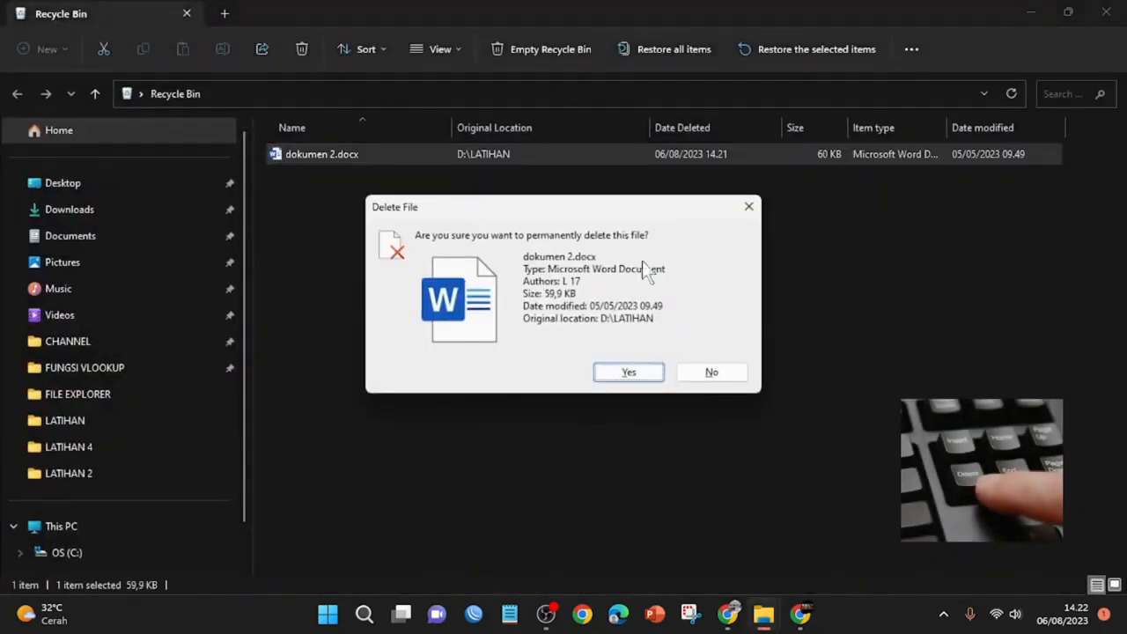
{"action": "left_click", "coordinate": [616, 372]}
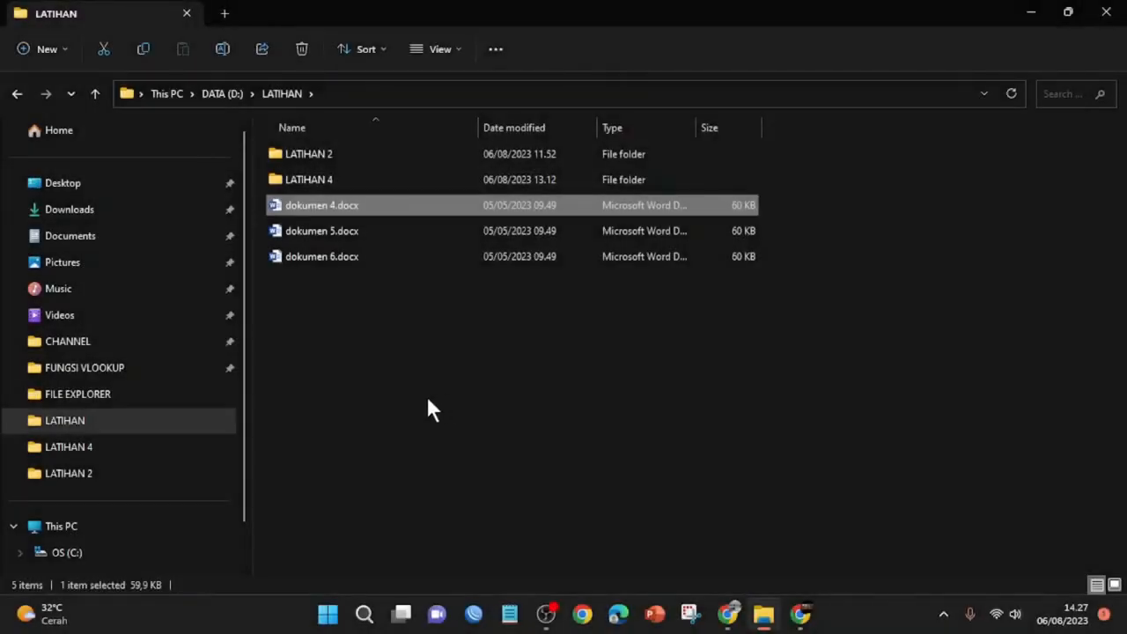
Browse the folders CHANNEL, FUNGSI VLOOKUP, FILE EXPLORER, LATIHAN, LATIHAN 4 and LATIHAN 2, and return to LATIHAN
{"action": "left_click", "coordinate": [62, 346]}
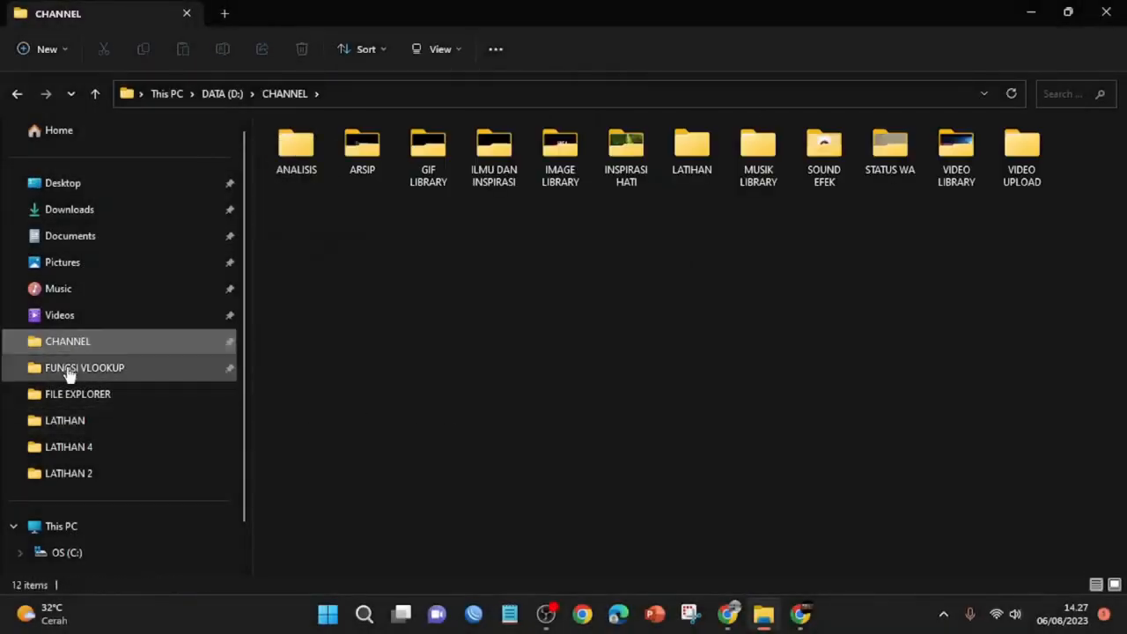
{"action": "left_click", "coordinate": [68, 371]}
{"action": "left_click", "coordinate": [75, 396]}
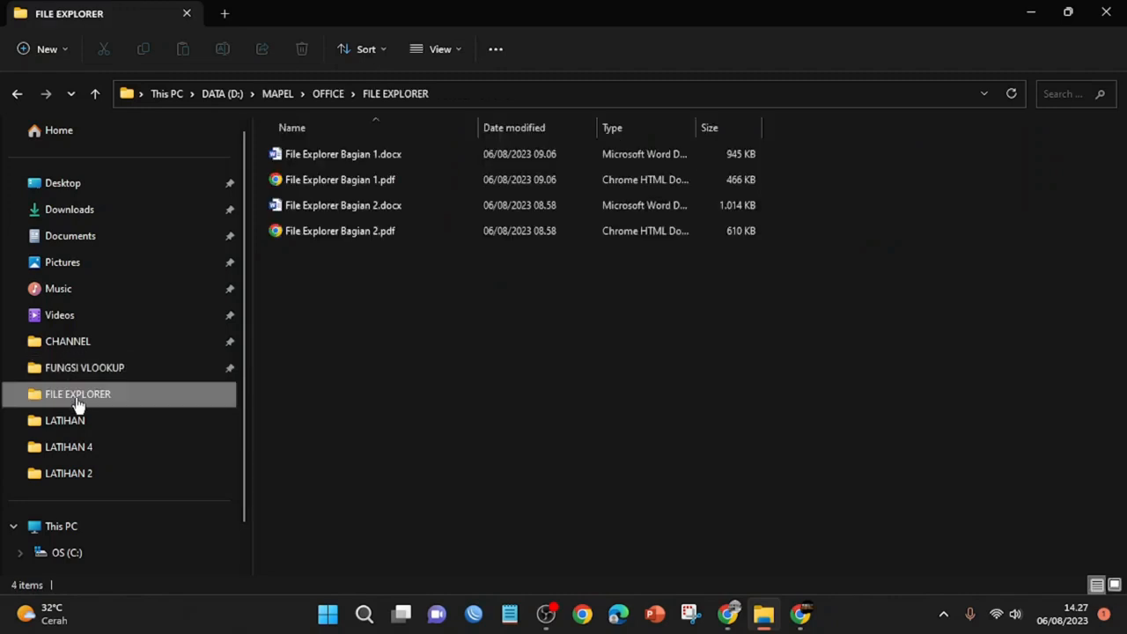
{"action": "left_click", "coordinate": [49, 420]}
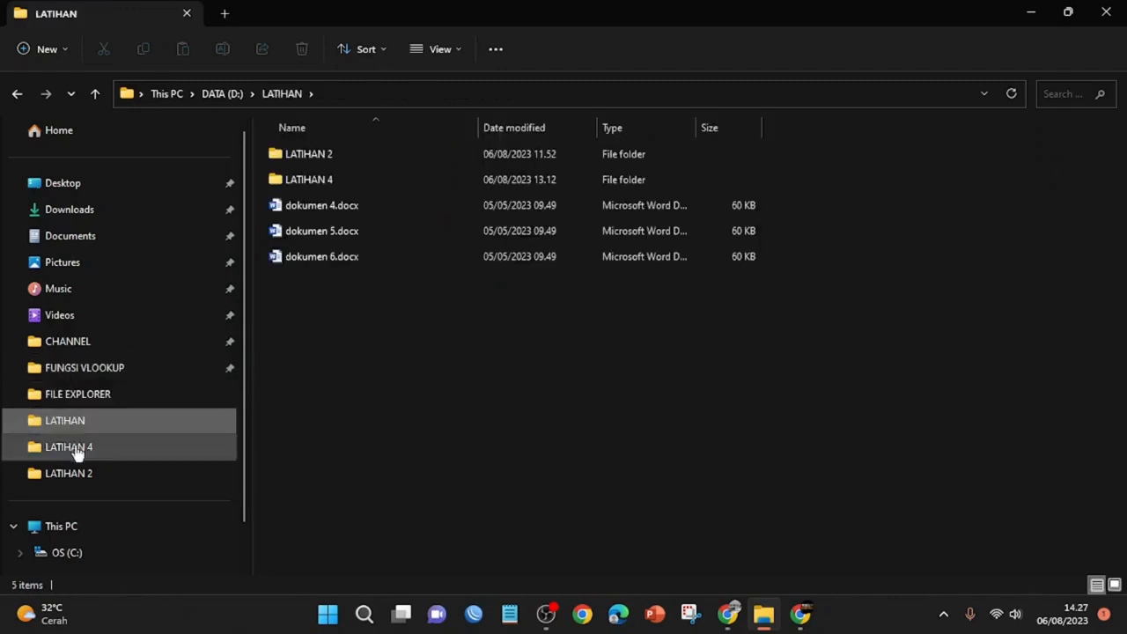
{"action": "left_click", "coordinate": [74, 448]}
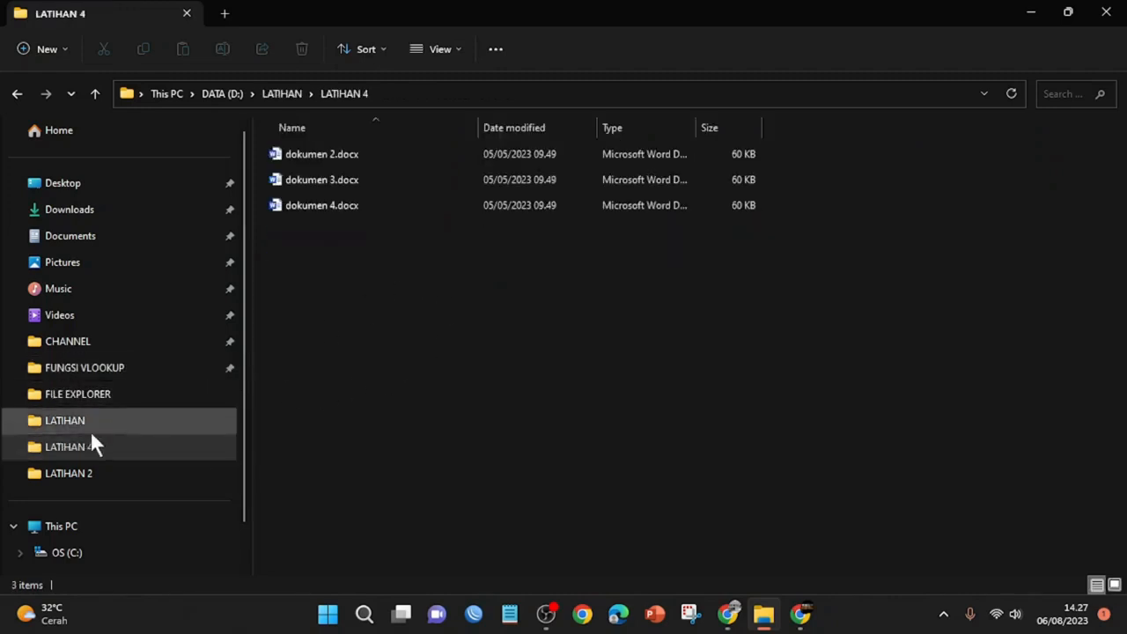
{"action": "left_click", "coordinate": [68, 476]}
{"action": "left_click", "coordinate": [71, 422]}
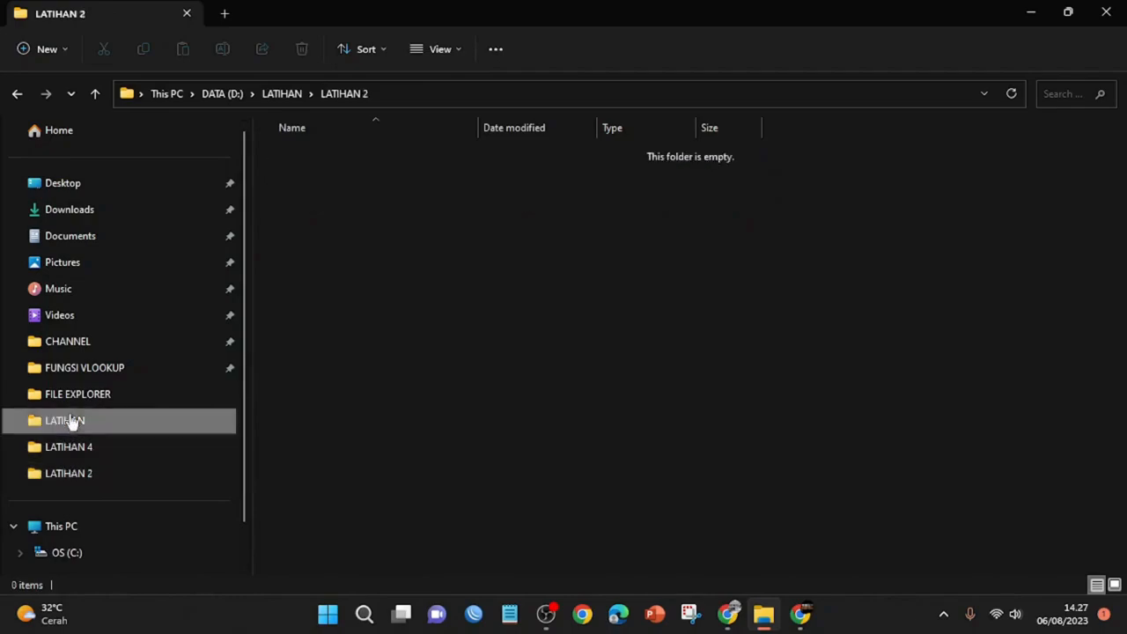
{"action": "right_click", "coordinate": [520, 328]}
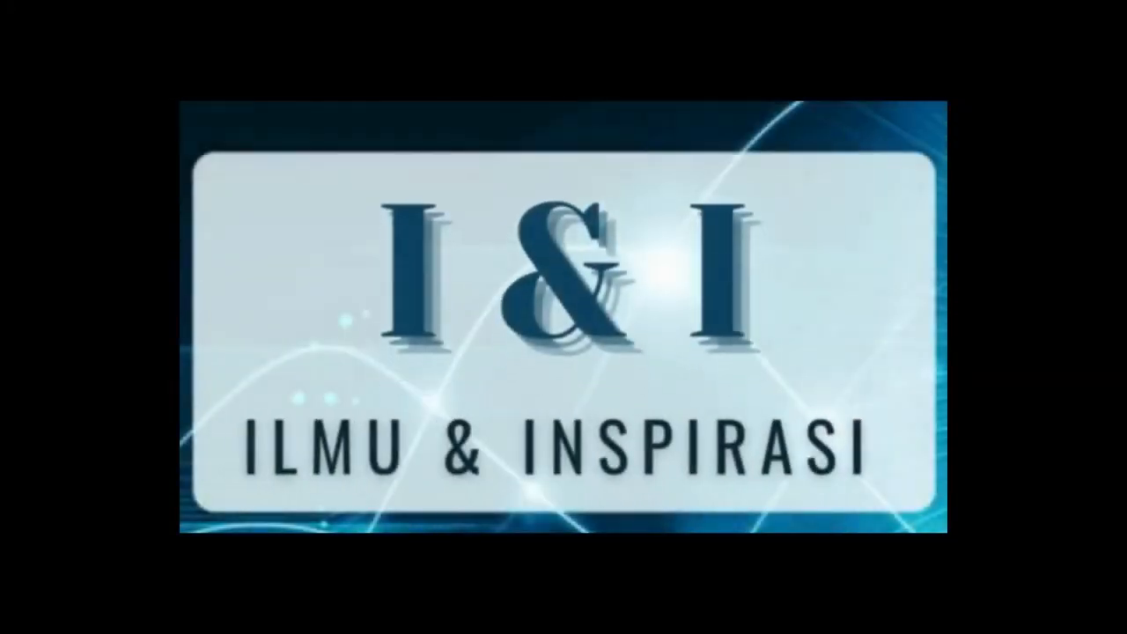